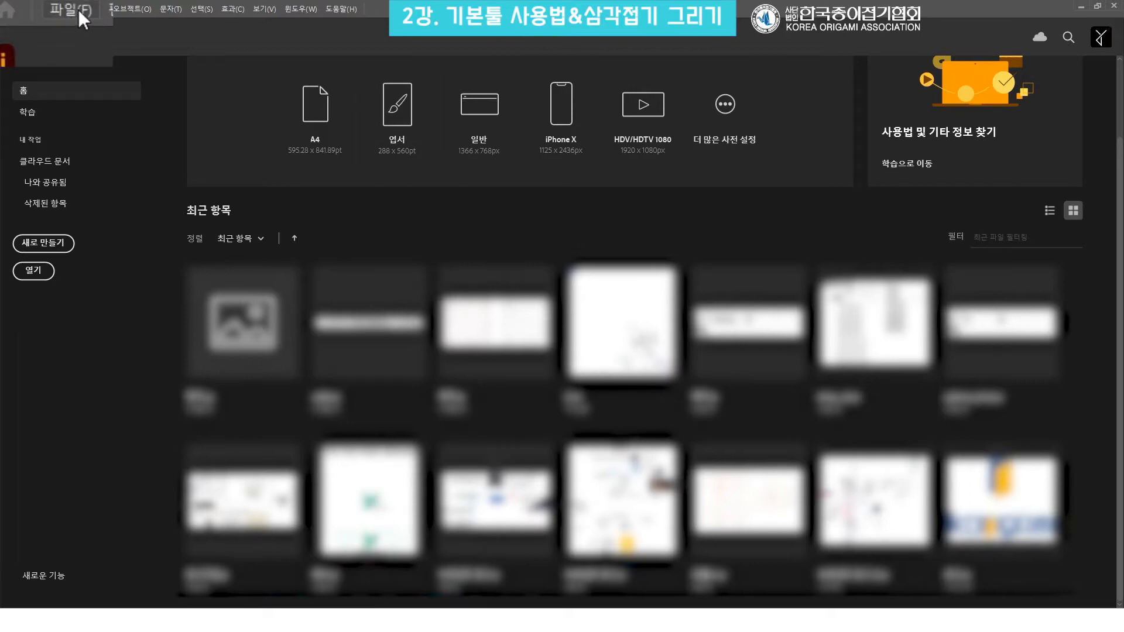
Create a new portrait A4 document of 210 × 297 mm with CMYK colour and 300 ppi raster effects.
click(53, 10)
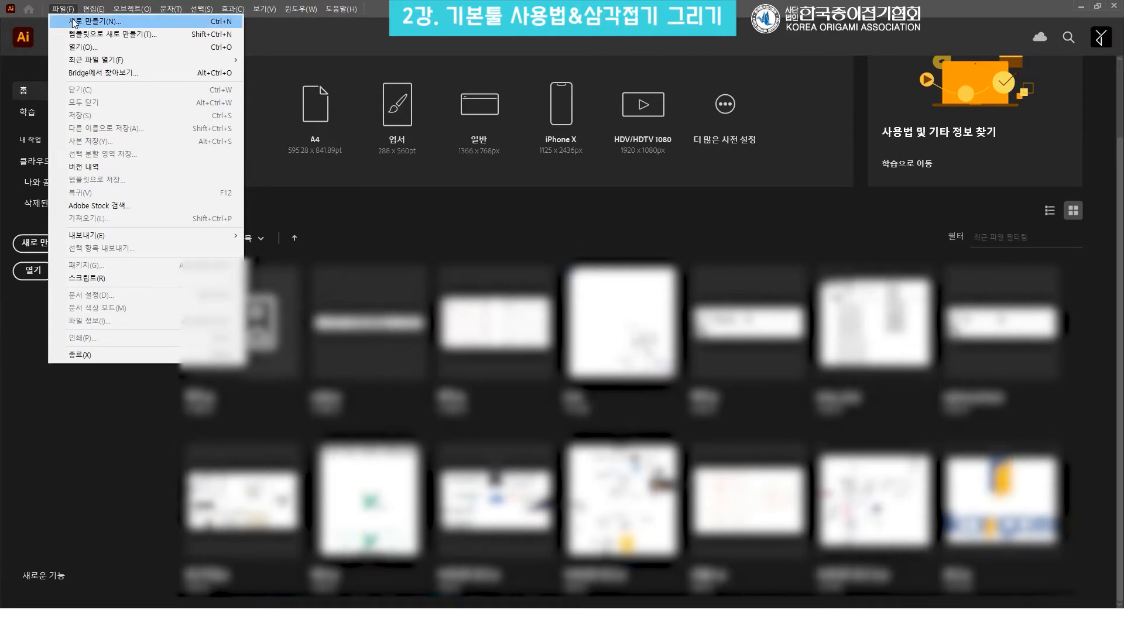
click(74, 23)
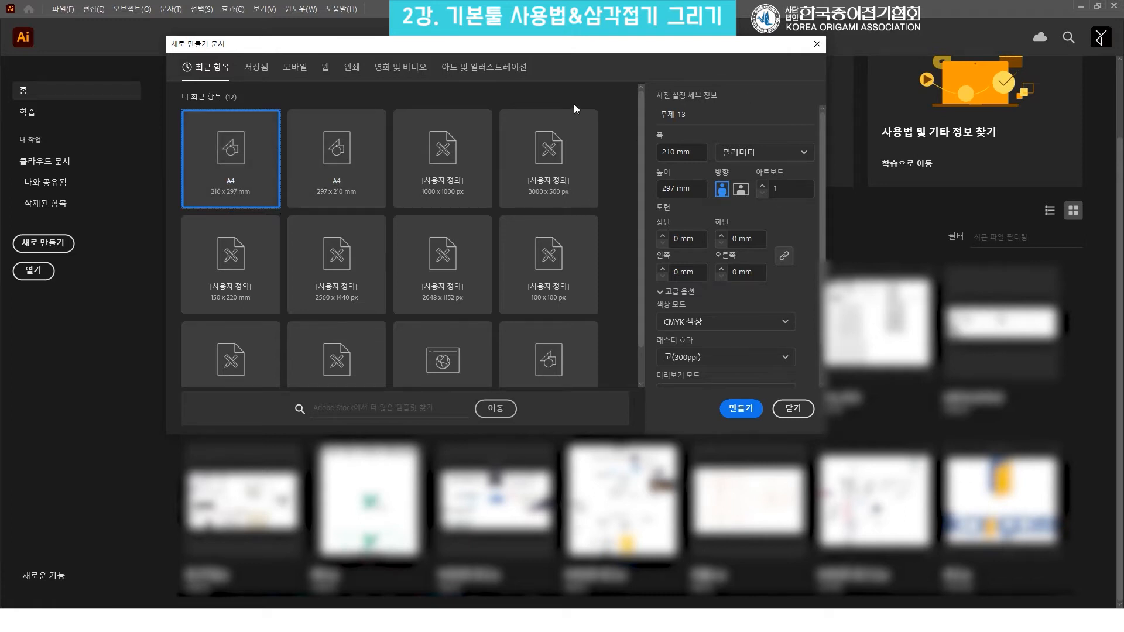
click(742, 410)
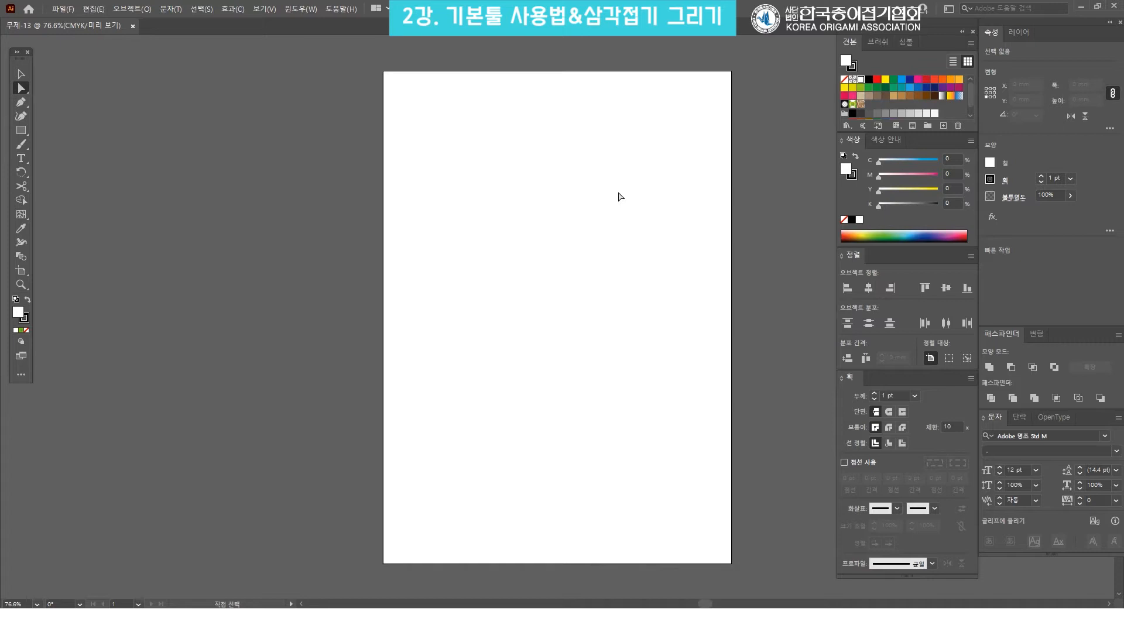
Draw a rectangle about 100 × 65 mm near the artboard's middle and move it about 19 mm right and 21 mm up.
mouse_move(626, 233)
mouse_down()
mouse_move(524, 219)
mouse_move(652, 276)
mouse_move(616, 201)
mouse_move(560, 269)
mouse_move(626, 247)
mouse_up()
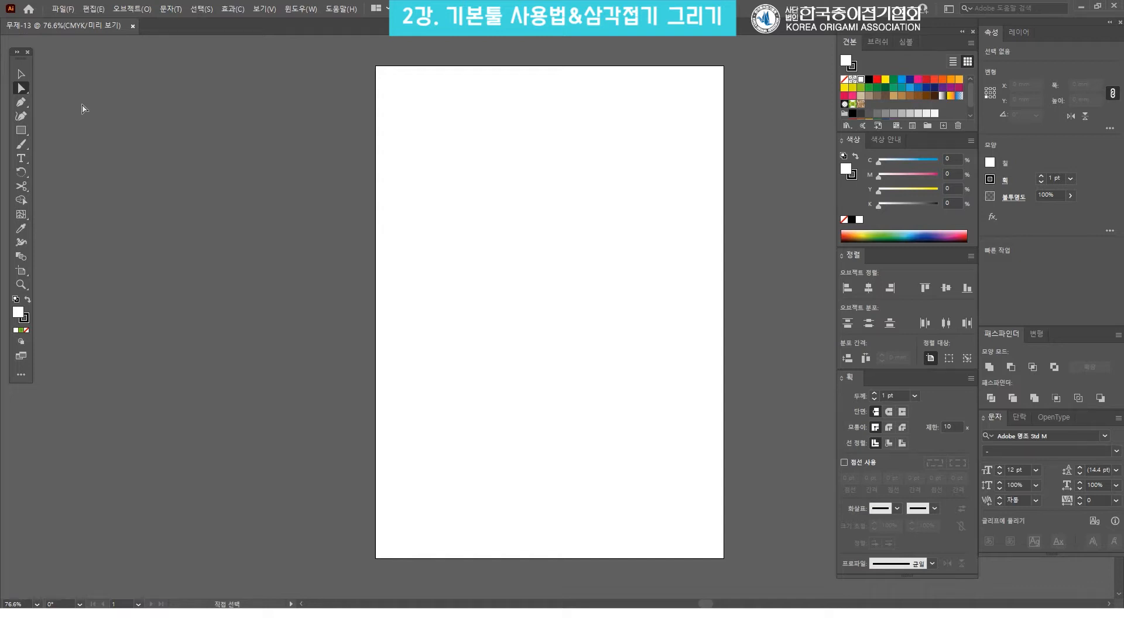
click(23, 134)
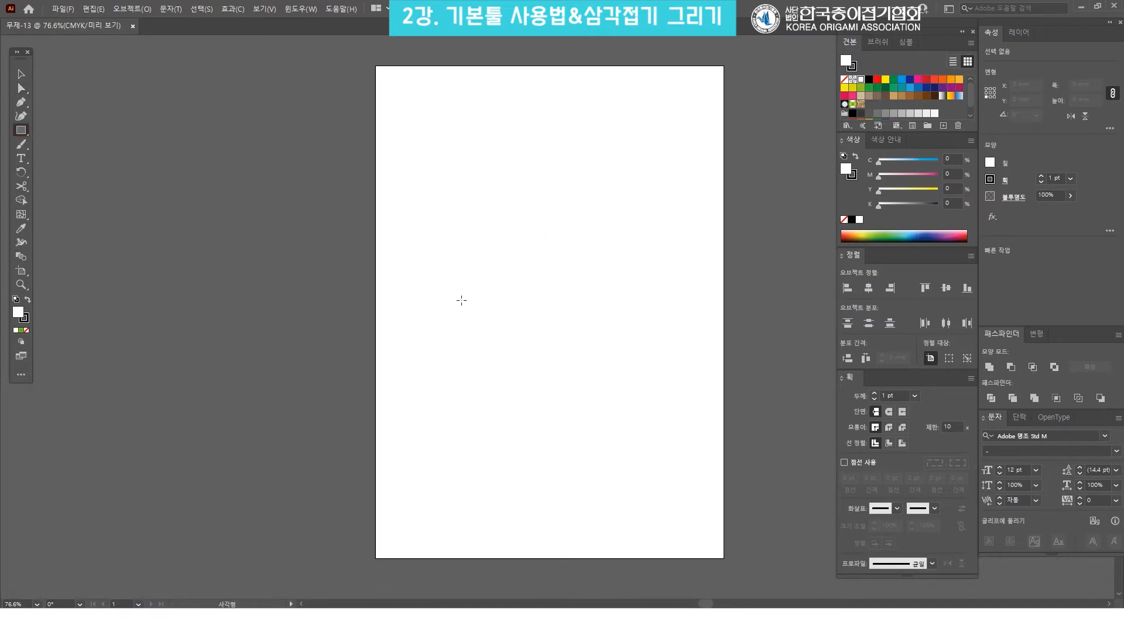
drag(461, 300, 627, 407)
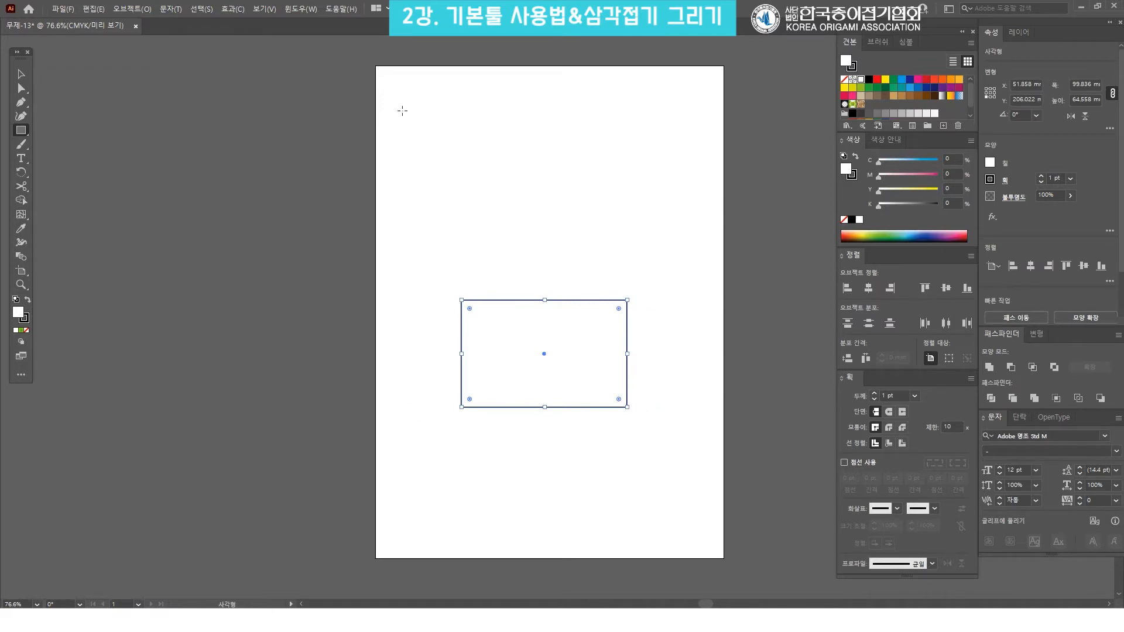
click(22, 75)
drag(545, 337, 576, 299)
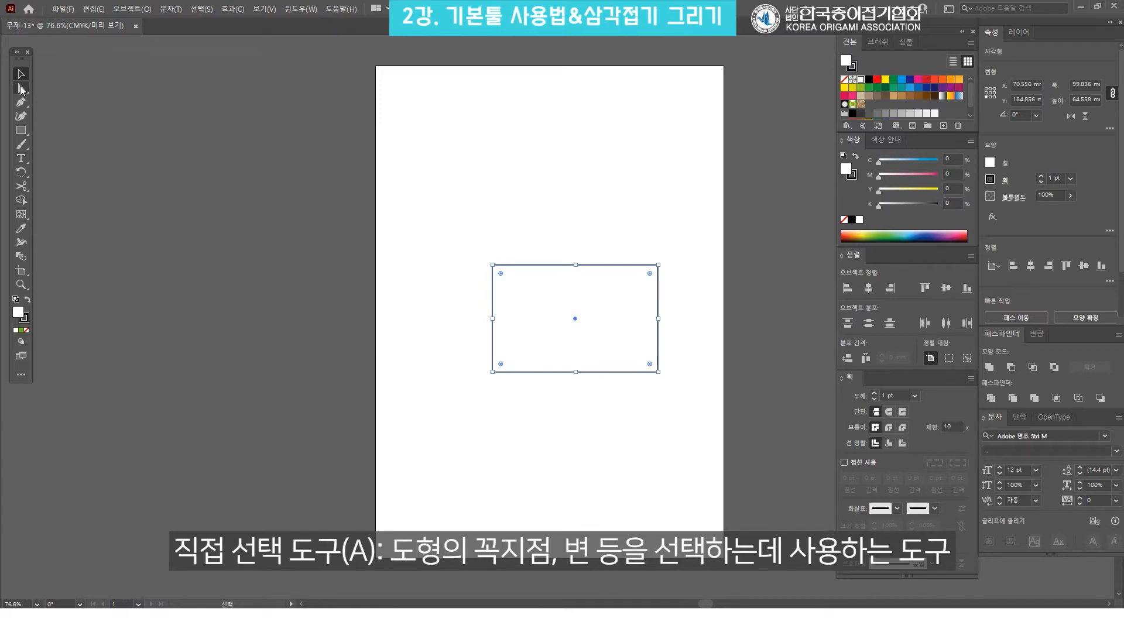
Try reshaping the rectangle by moving only its upper-left anchor point inward with the Direct Selection tool.
click(22, 89)
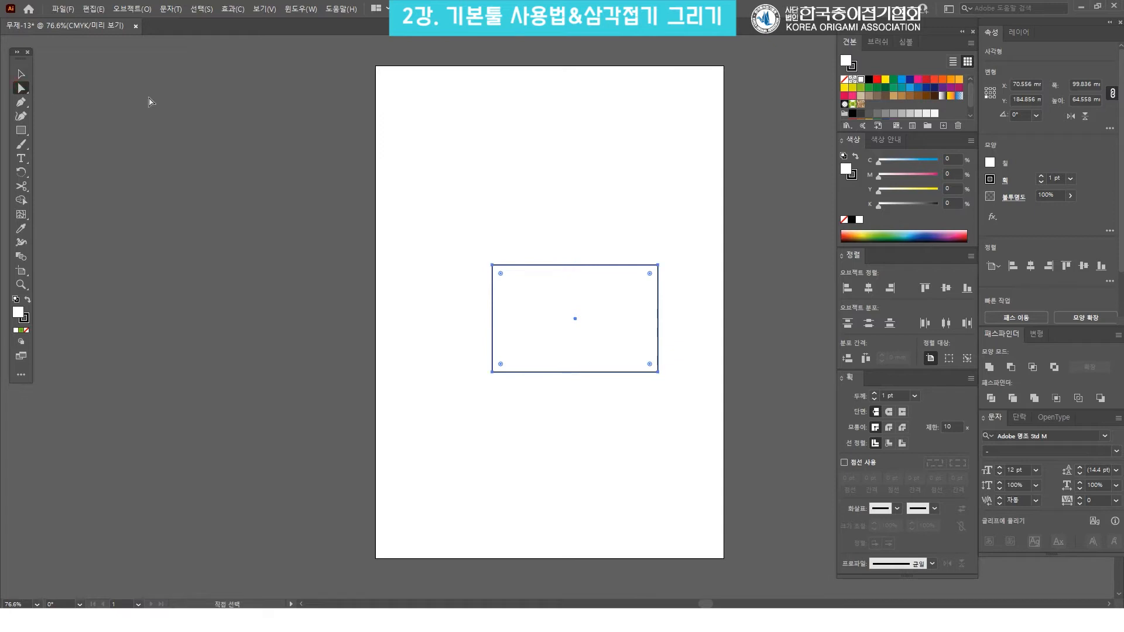
click(511, 246)
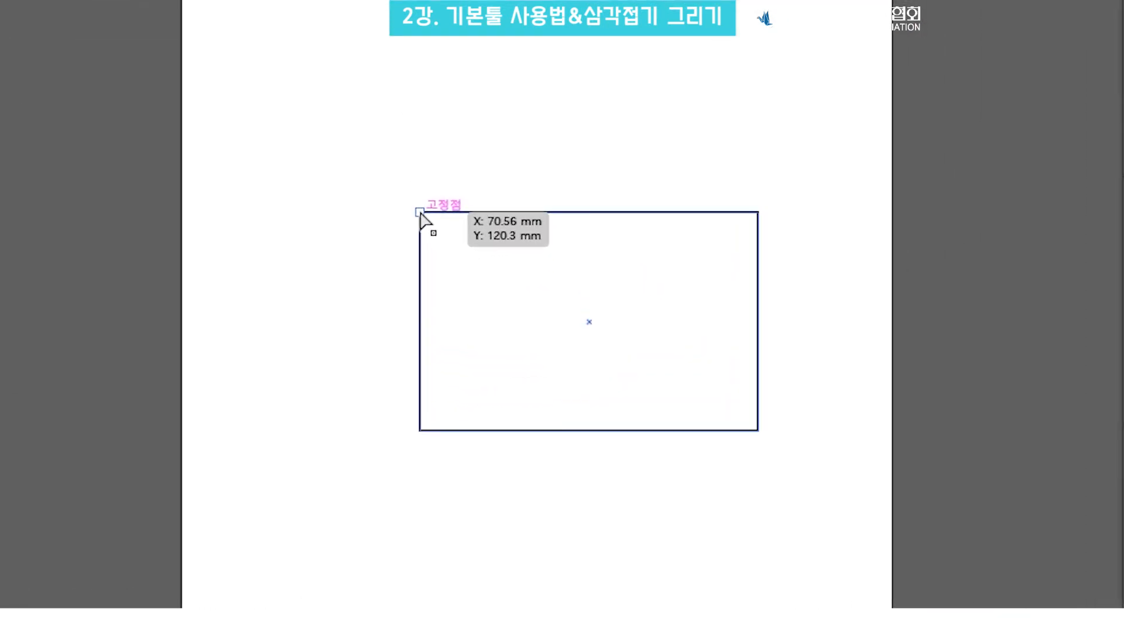
click(420, 213)
drag(421, 213, 507, 315)
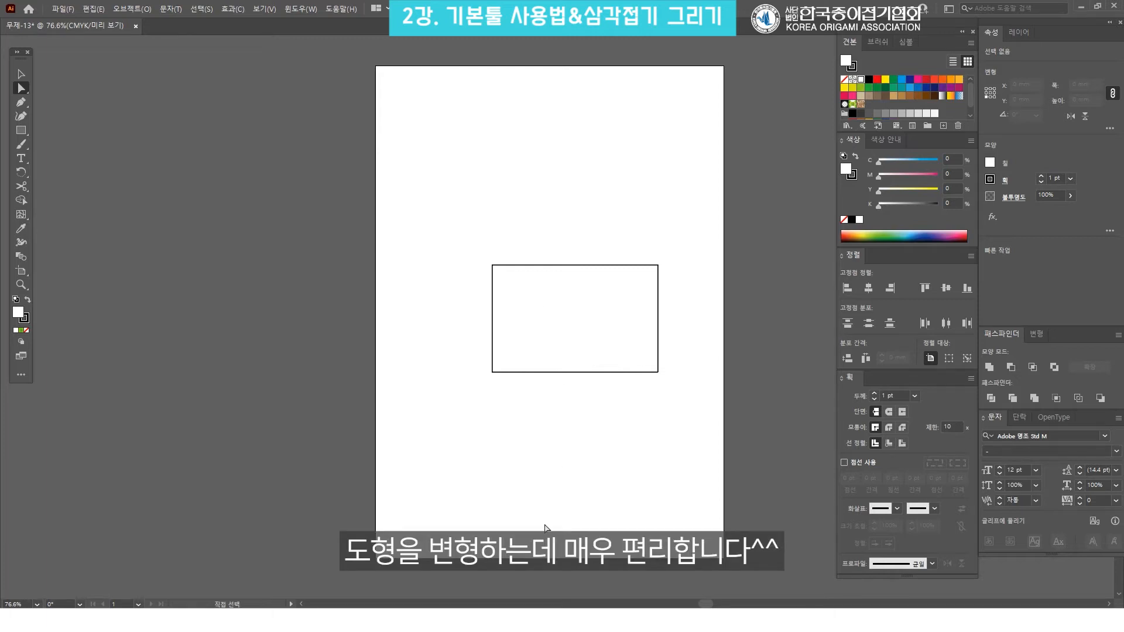
key(v)
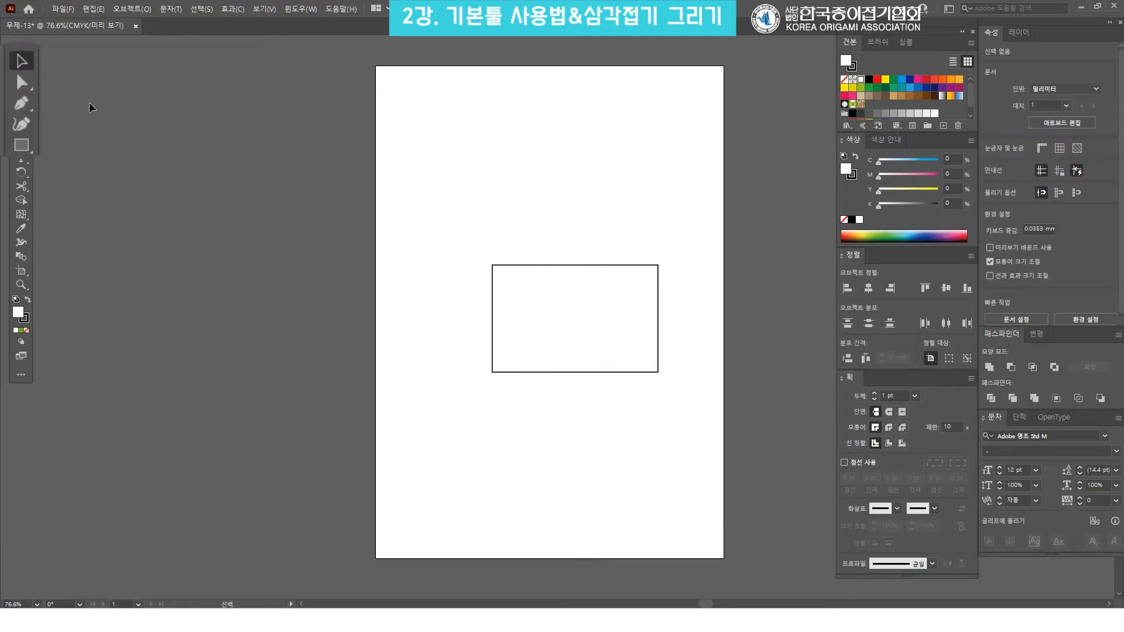
Draw an upward-bowing curve above the rectangle with the Pen tool, its endpoints about 112 mm apart.
click(23, 102)
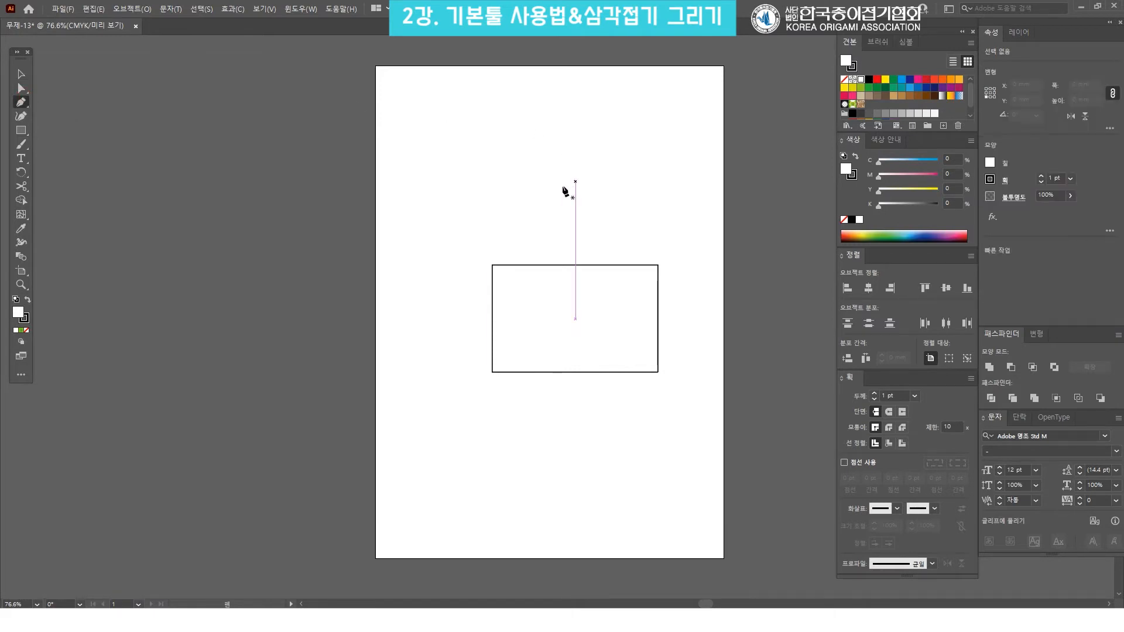
click(448, 150)
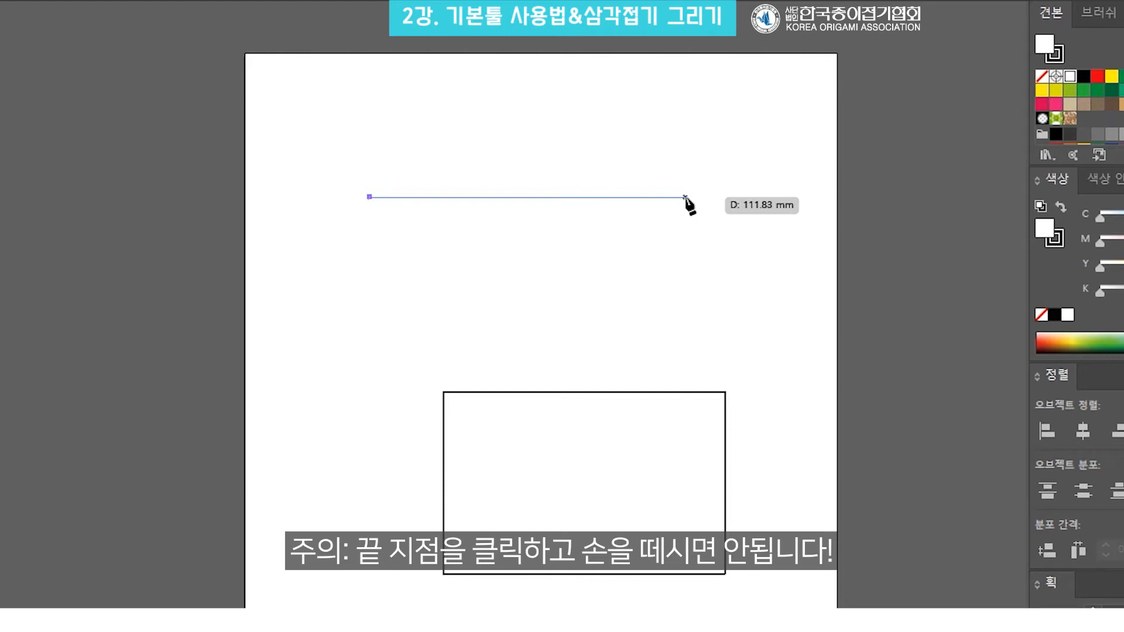
drag(685, 197, 685, 197)
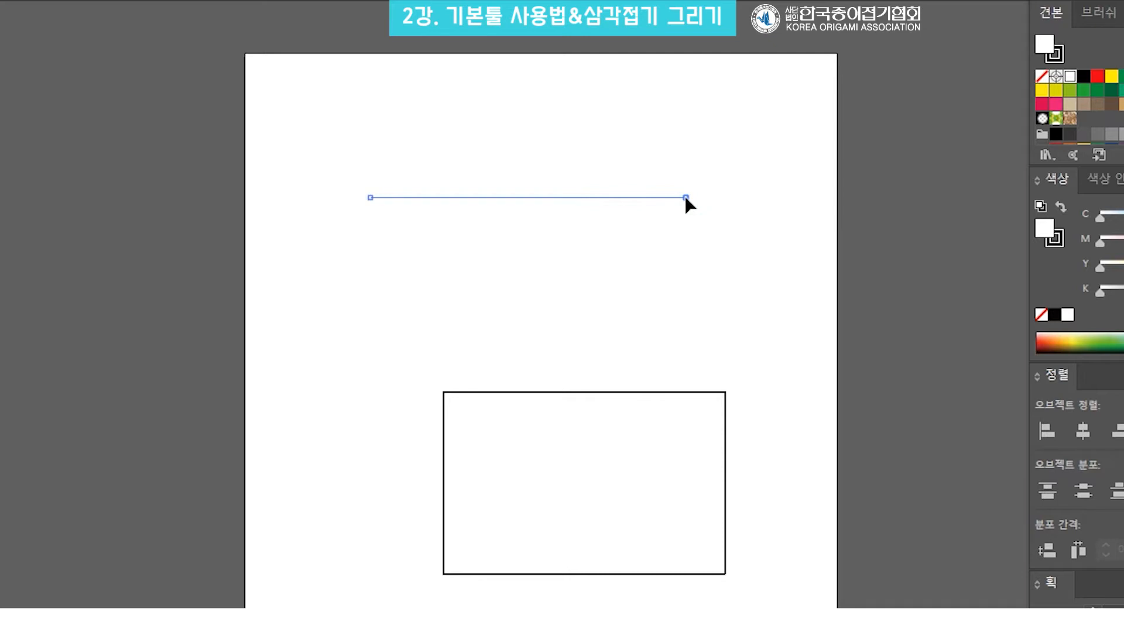
drag(773, 223, 764, 267)
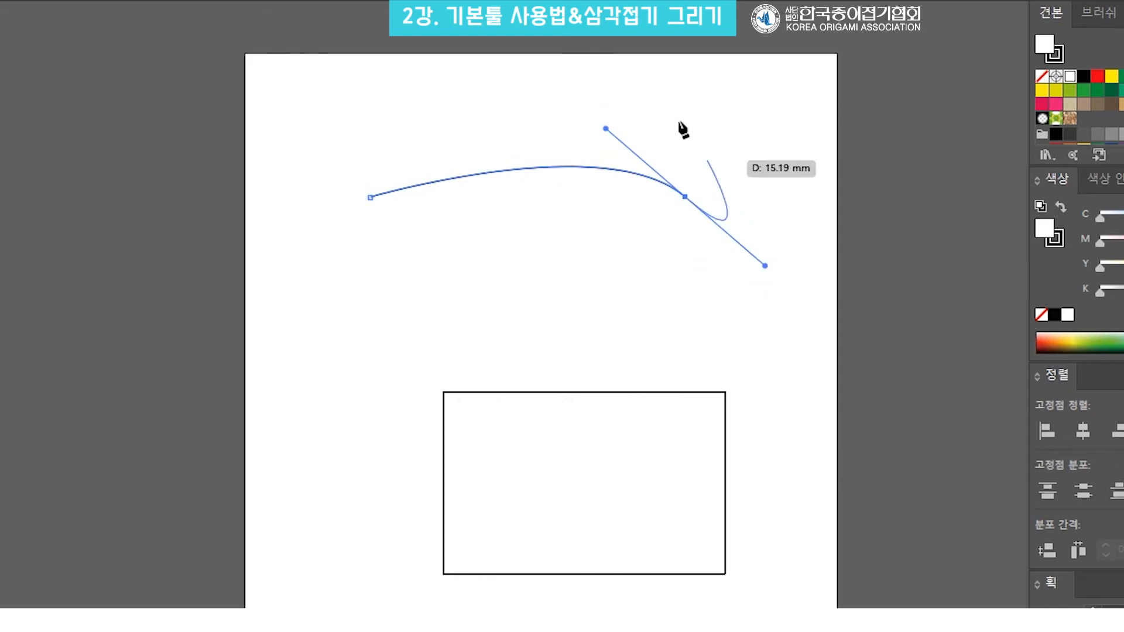
Undo the curved path above the rectangle and return to the Selection tool.
key(ctrl+z)
key(ctrl+z)
key(v)
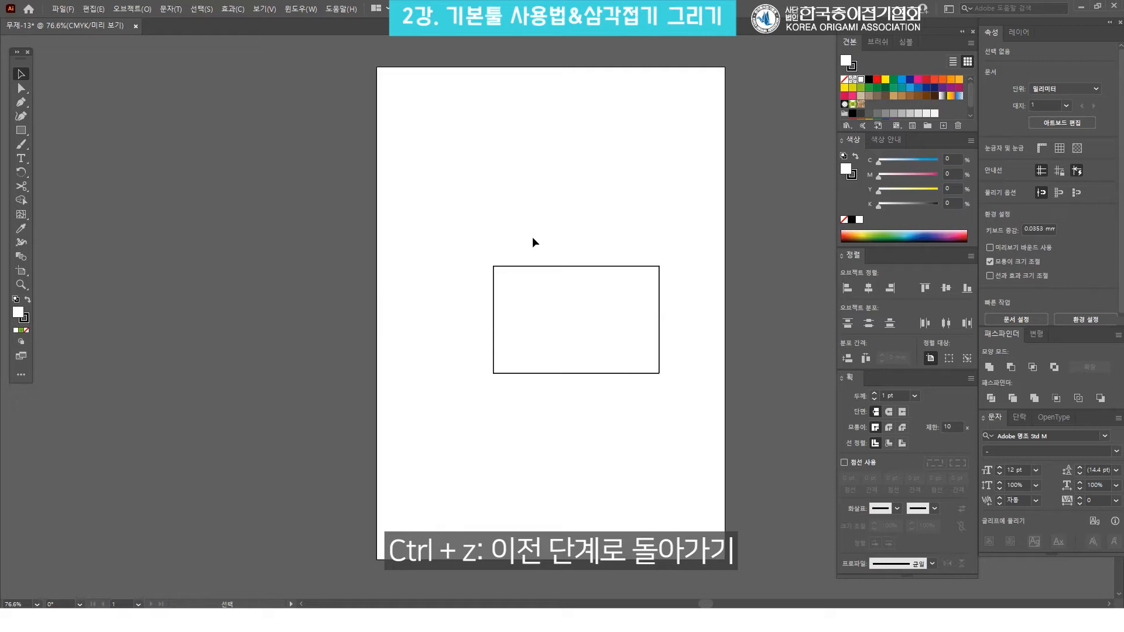
Draw a nearly square rectangle about 64 × 66 mm above the existing rectangle.
click(21, 131)
drag(468, 127, 573, 236)
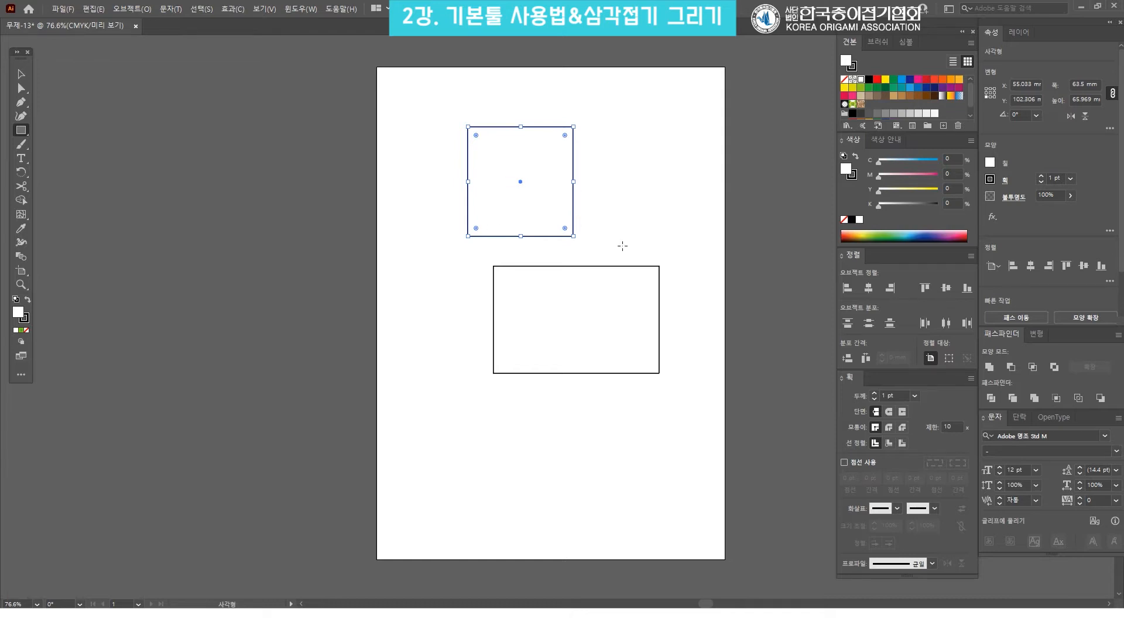
Undo and redo the creation of the upper rectangle twice, leaving it in place.
key(Delete)
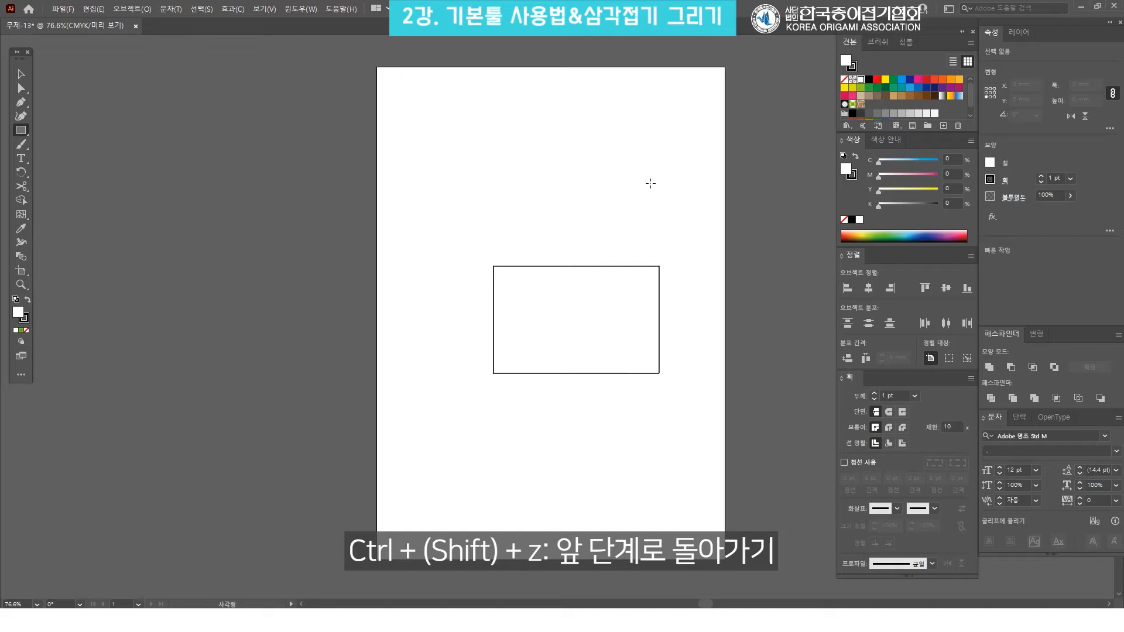
key(ctrl+shift+z)
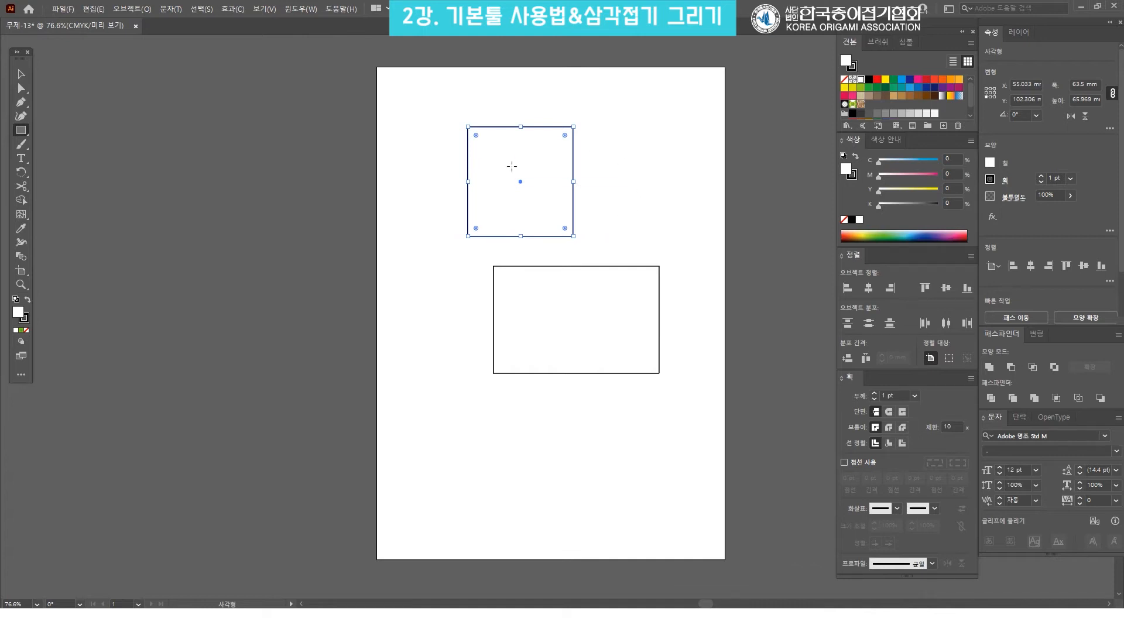
key(ctrl+z)
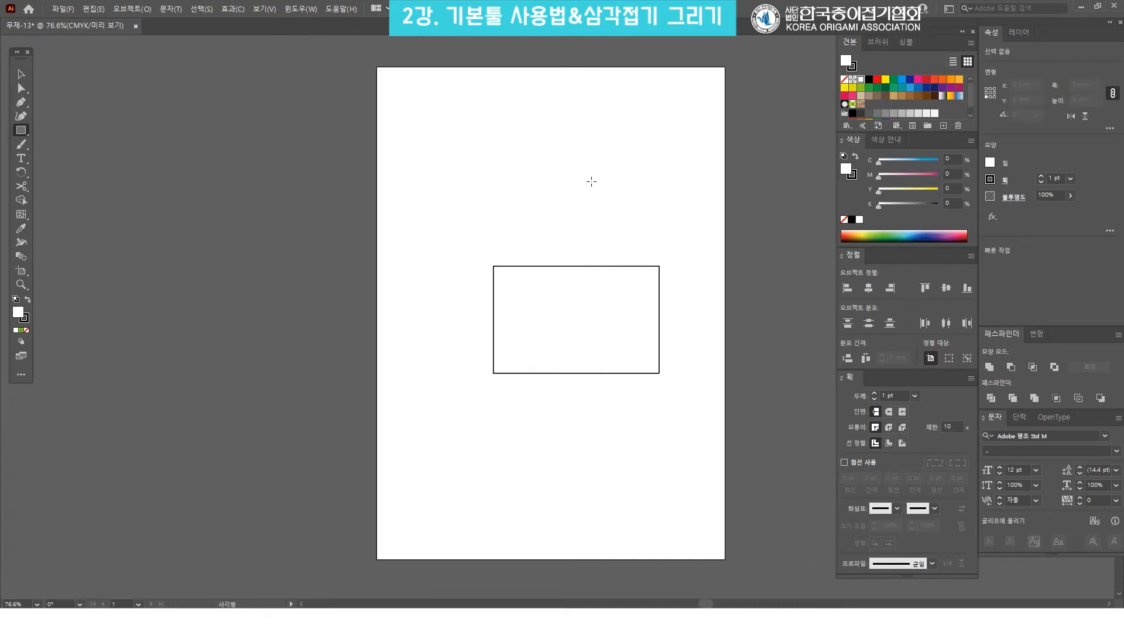
key(ctrl+shift+z)
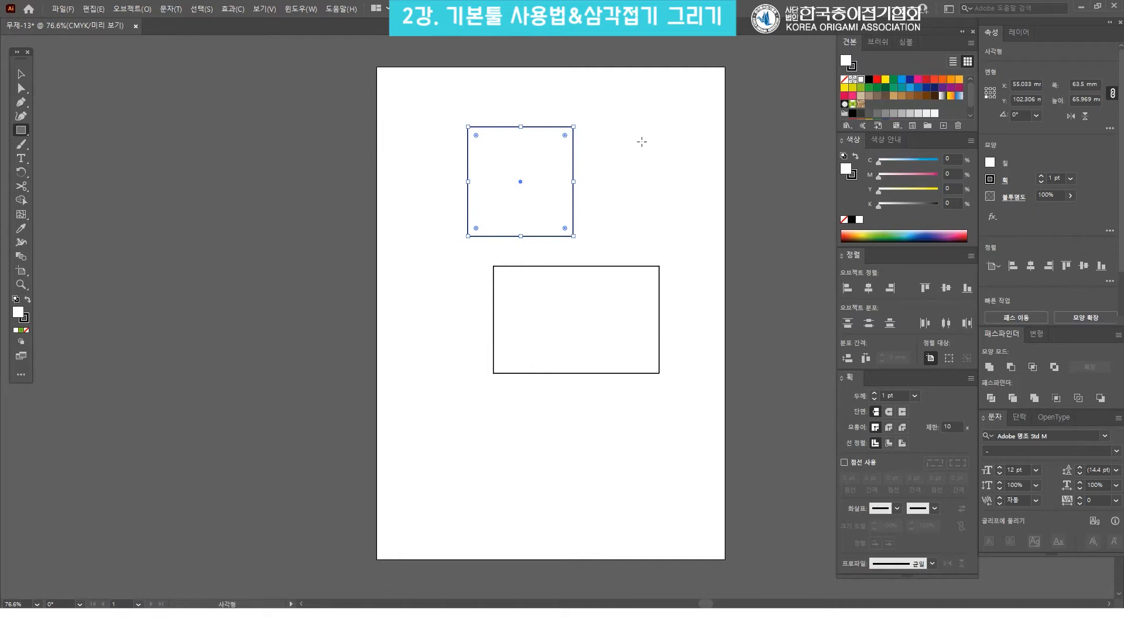
Set the view to 100%, deselect the upper rectangle and magnify its left side to 400% with the Zoom tool.
key(ctrl+1)
key(v)
click(656, 222)
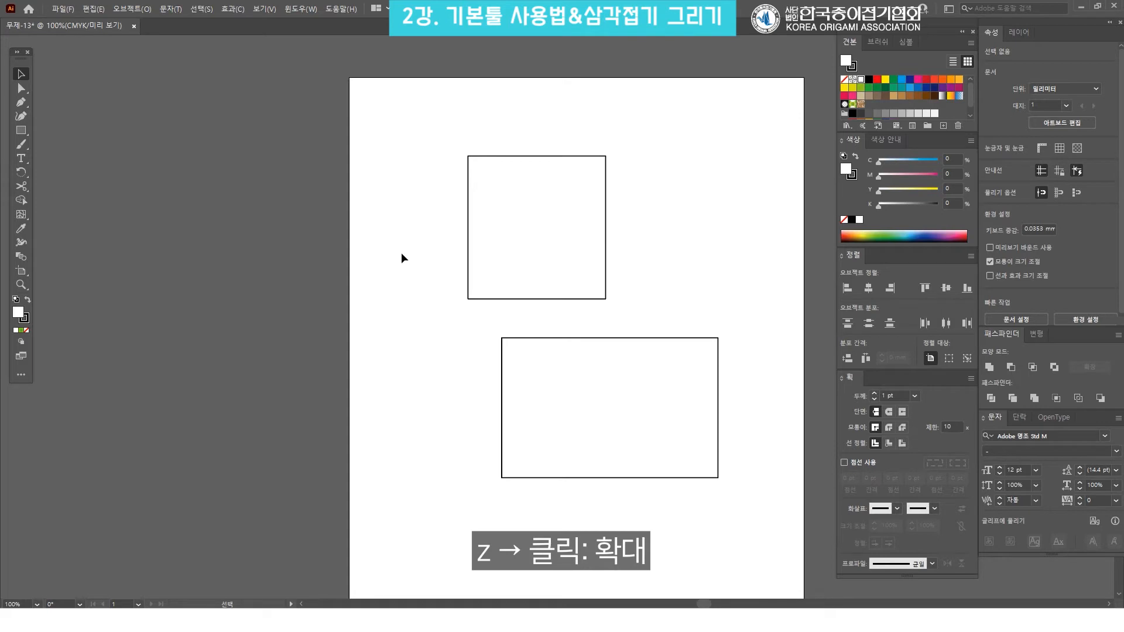
key(z)
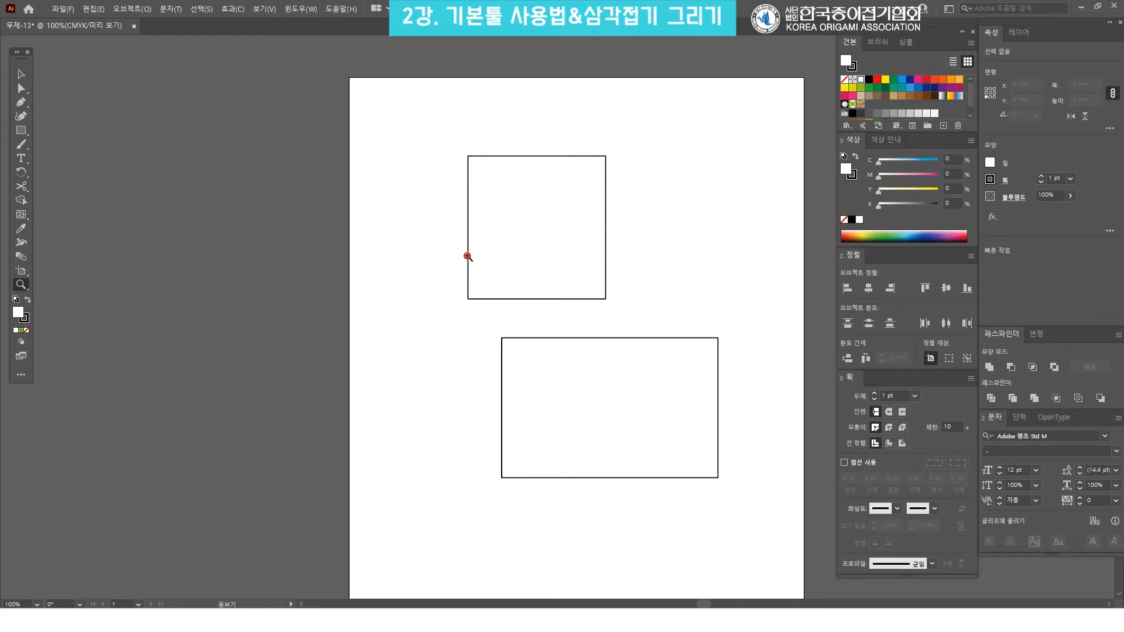
click(467, 257)
click(582, 258)
click(573, 304)
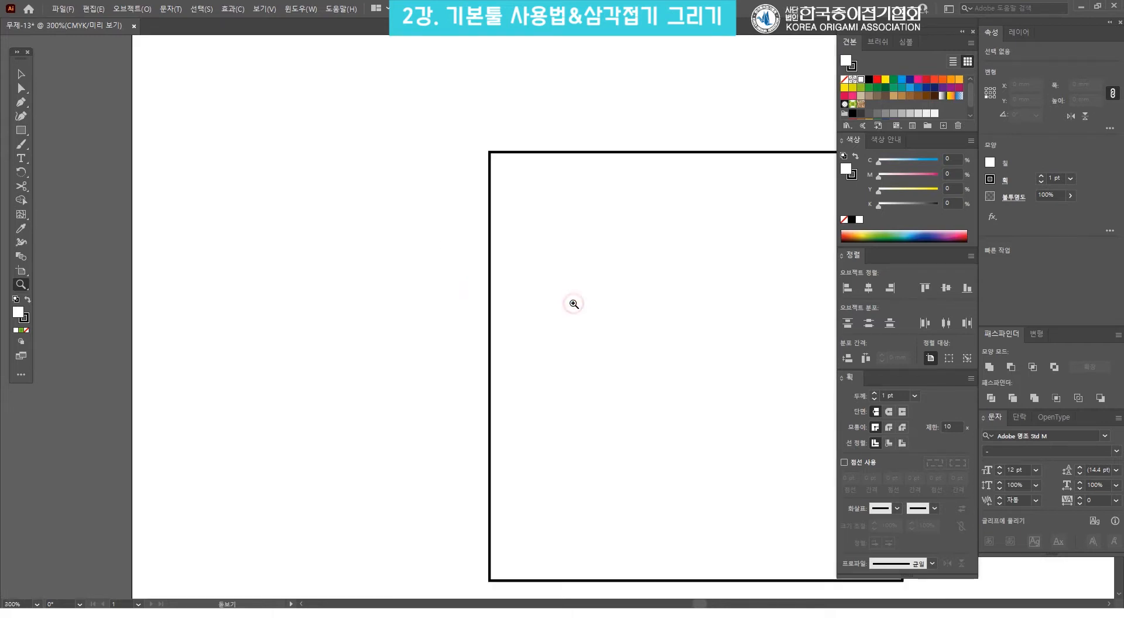
click(554, 316)
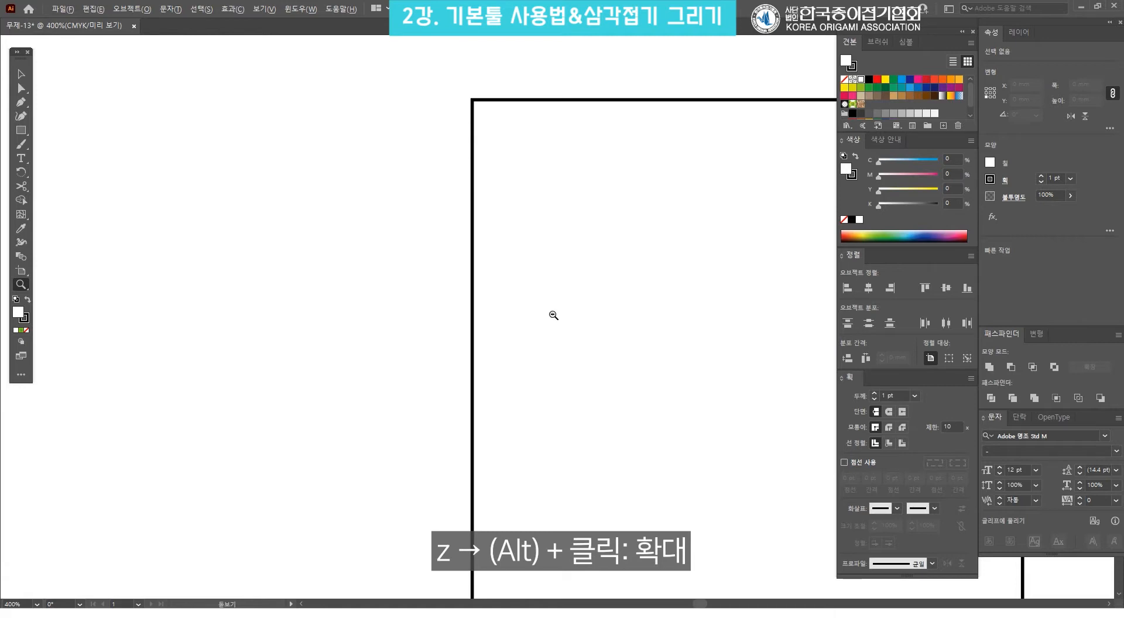
Zoom out from the upper rectangle to 66.67% so both rectangles are in view.
alt+click(554, 316)
alt+click(643, 356)
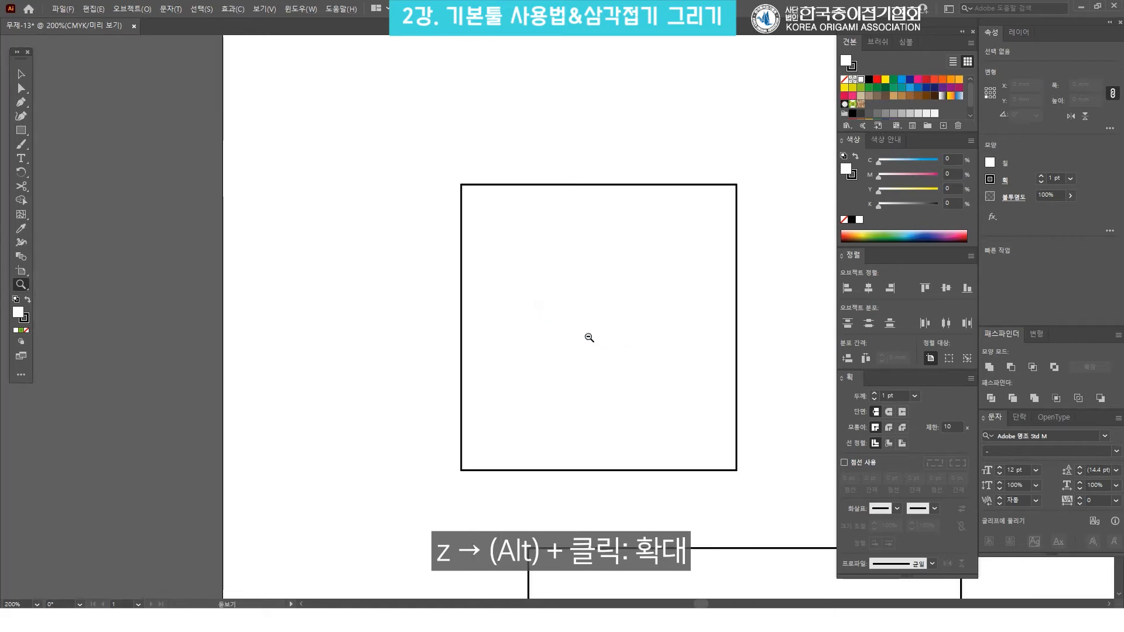
alt+click(585, 335)
alt+click(539, 323)
alt+click(588, 336)
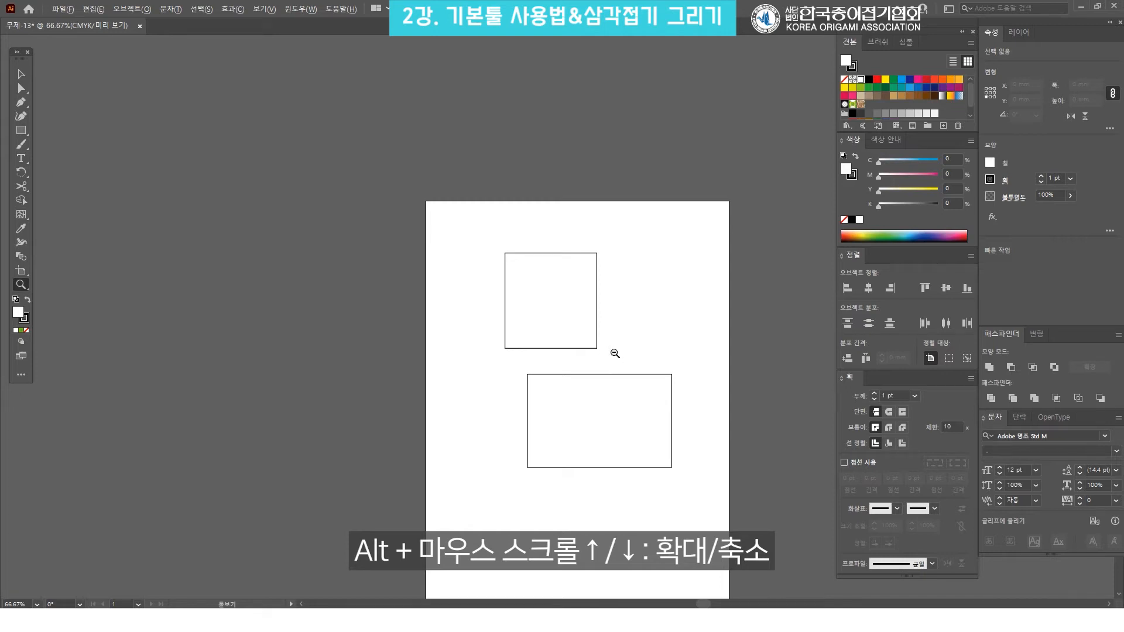
Zoom repeatedly in and out around the gap between the two rectangles, ending at 150% with the Selection tool.
scroll(615, 353, up, 3)
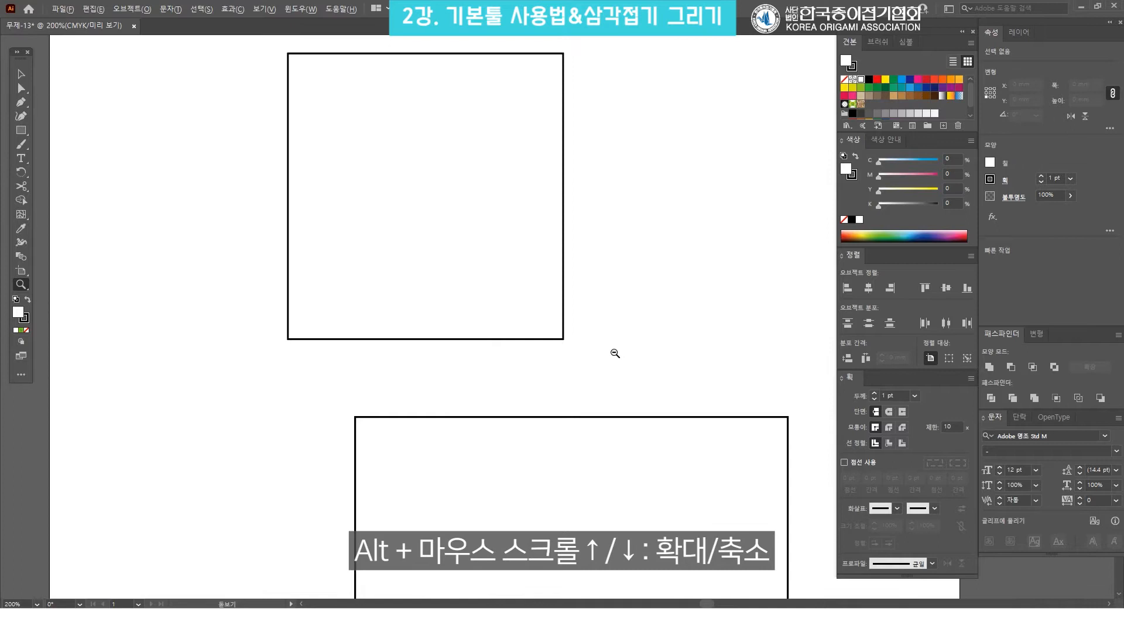
scroll(615, 353, down, 2)
scroll(614, 353, up, 3)
scroll(614, 353, down, 4)
scroll(614, 353, up, 4)
scroll(615, 353, down, 5)
scroll(615, 353, up, 3)
scroll(615, 353, down, 4)
scroll(614, 353, up, 3)
scroll(615, 353, down, 1)
scroll(615, 353, up, 2)
scroll(614, 353, down, 4)
scroll(615, 352, up, 3)
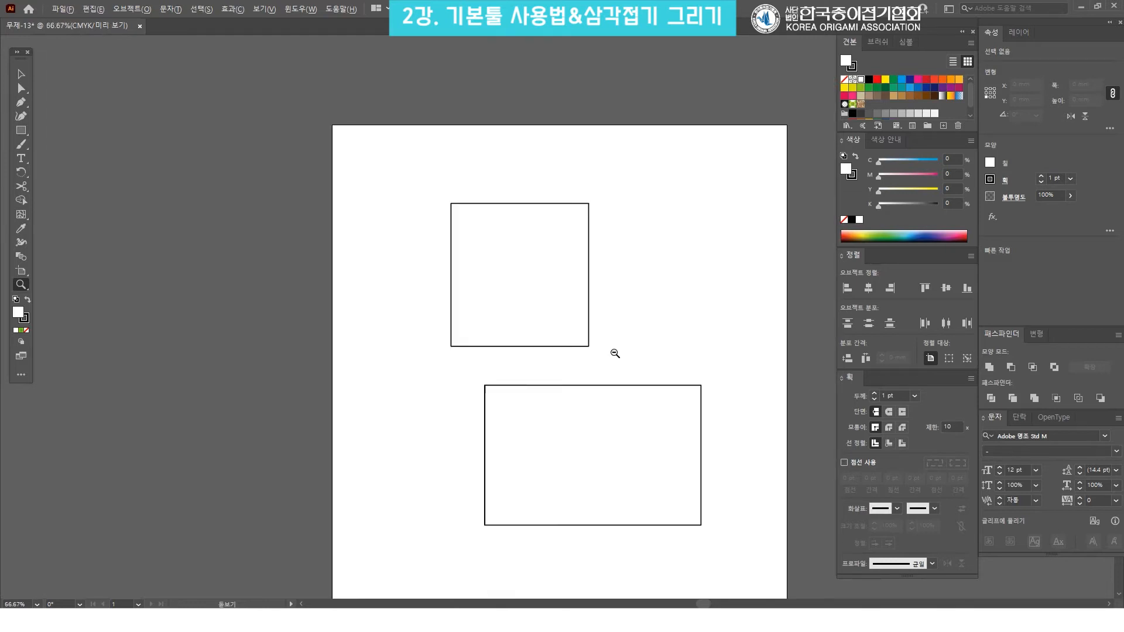
key(v)
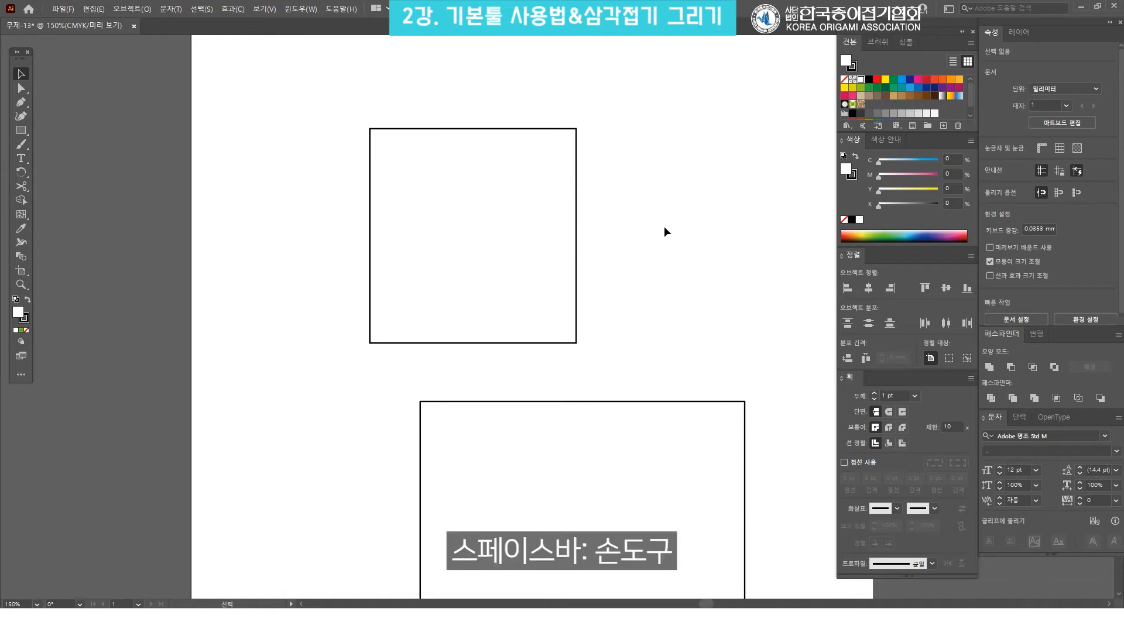
Pan the artboard back and forth with the Hand tool to view different areas around the two rectangles.
key(space)
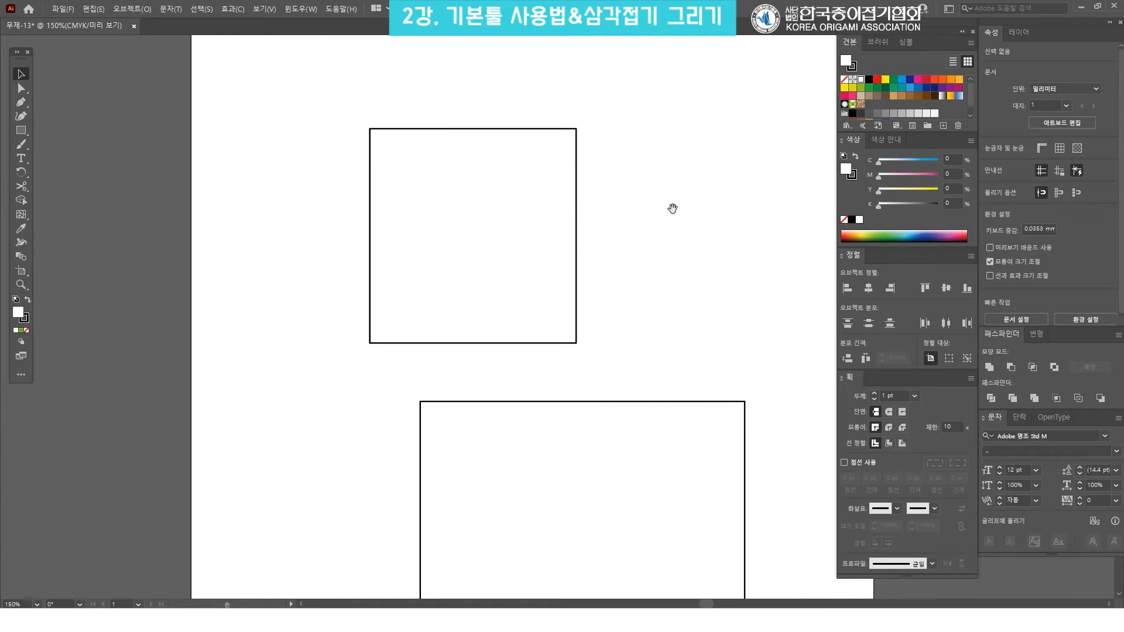
drag(673, 205, 441, 253)
drag(692, 245, 562, 266)
drag(402, 296, 767, 266)
drag(356, 309, 668, 295)
drag(667, 295, 331, 313)
drag(599, 304, 294, 321)
drag(707, 302, 361, 334)
drag(236, 339, 561, 309)
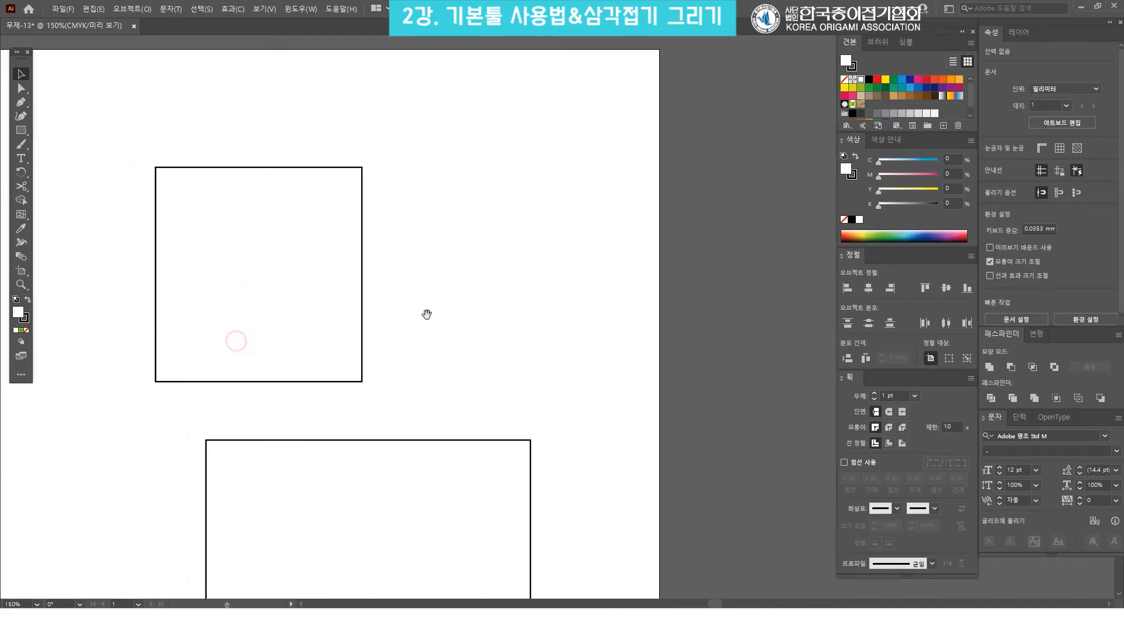
drag(334, 309, 554, 307)
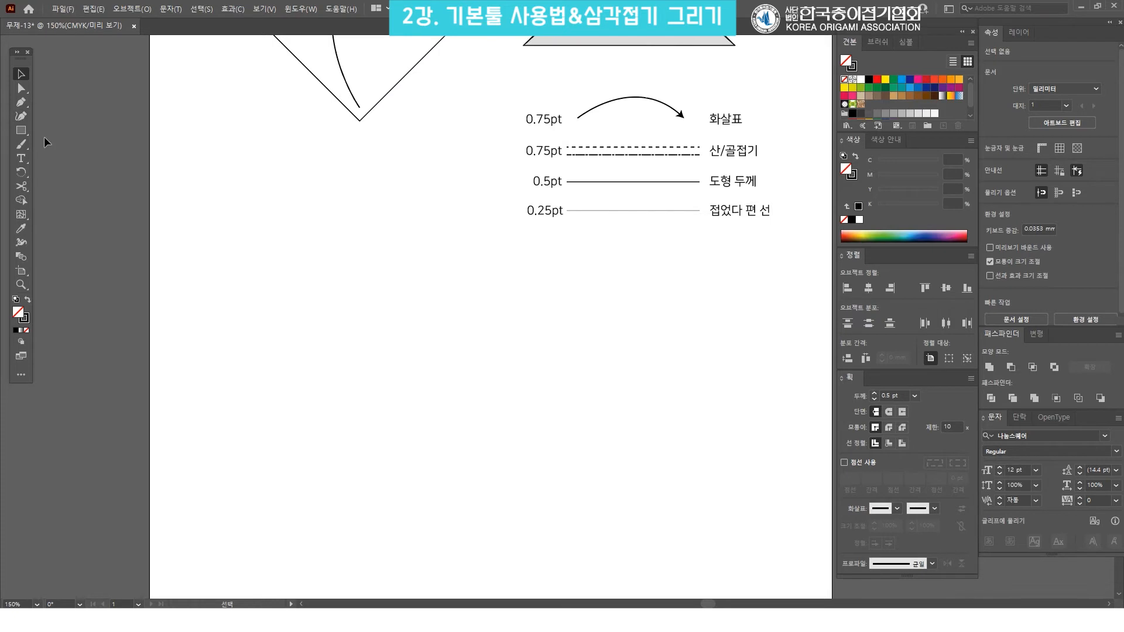
Draw a square about 58 mm wide with no fill and a 0.5 pt stroke in the blank area below the line-weight legend.
click(21, 129)
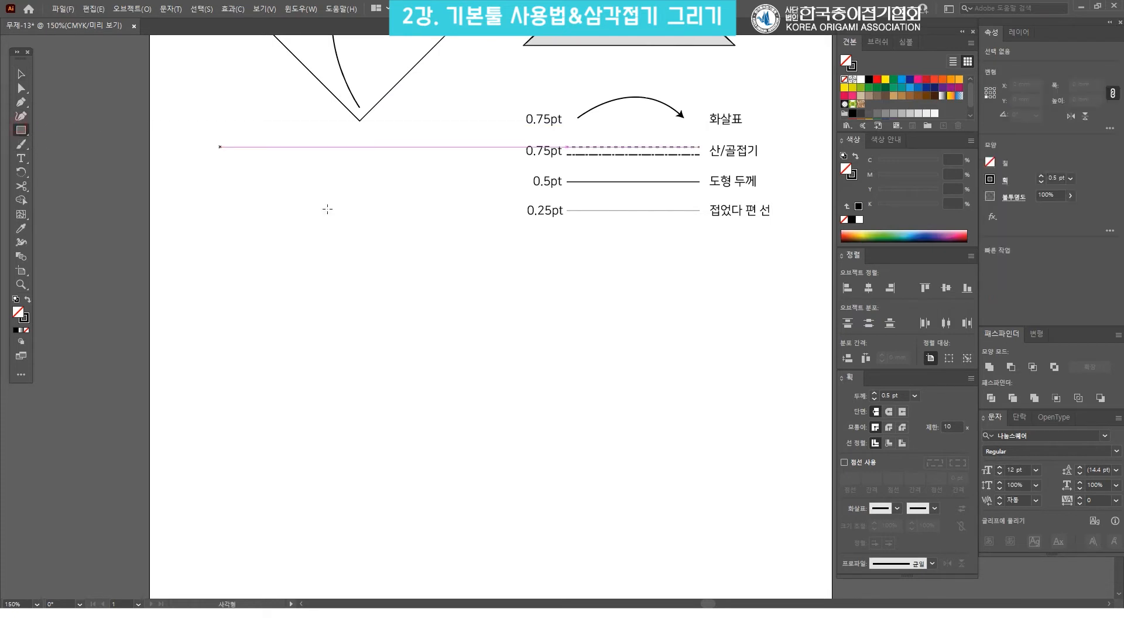
mouse_move(319, 280)
mouse_down()
mouse_move(496, 386)
mouse_move(341, 371)
mouse_move(484, 382)
mouse_move(383, 416)
mouse_move(546, 401)
mouse_move(479, 364)
mouse_move(547, 404)
mouse_move(449, 389)
mouse_move(424, 334)
mouse_move(533, 414)
mouse_move(413, 342)
mouse_move(547, 335)
mouse_move(563, 367)
mouse_move(544, 375)
mouse_move(571, 374)
mouse_move(469, 343)
mouse_move(392, 354)
mouse_move(509, 460)
mouse_move(389, 377)
mouse_move(468, 430)
mouse_move(381, 344)
mouse_move(503, 468)
mouse_up()
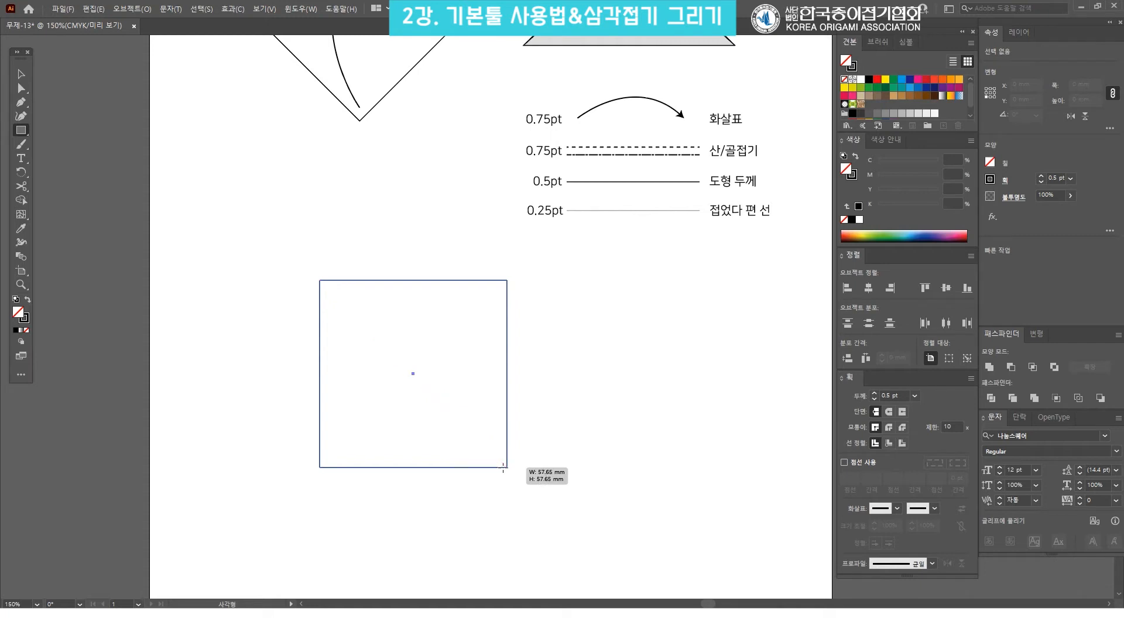
Examine the finished reference diamond above the new square, including its outline, rotation and stroke settings.
key(v)
click(566, 401)
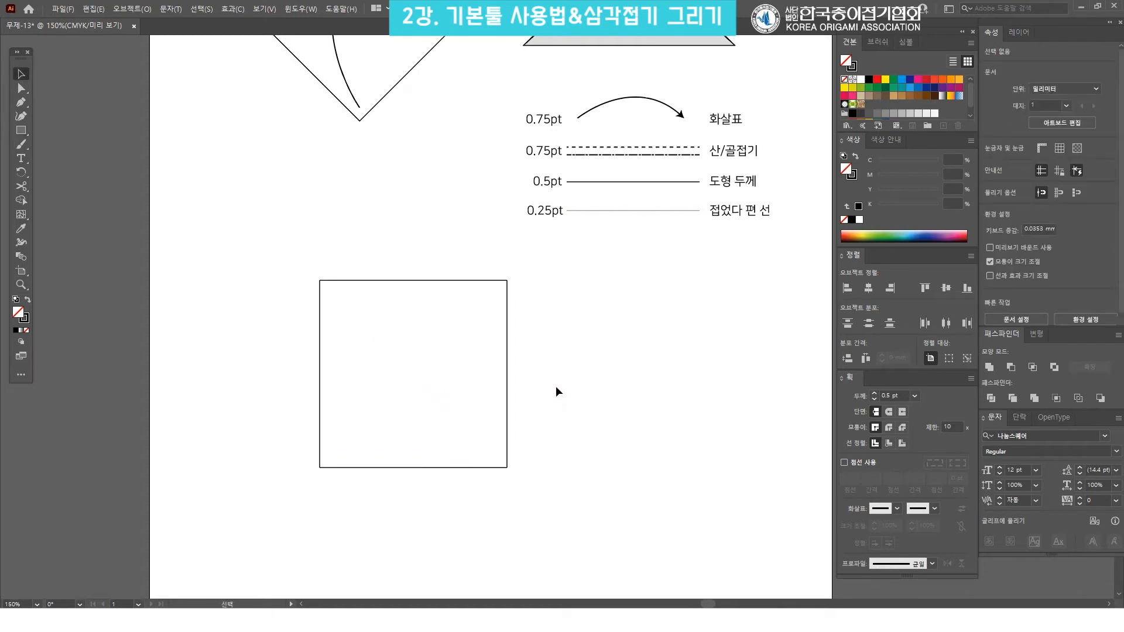
drag(545, 504, 221, 251)
click(597, 320)
drag(477, 143, 451, 372)
drag(232, 146, 483, 268)
click(374, 184)
click(337, 176)
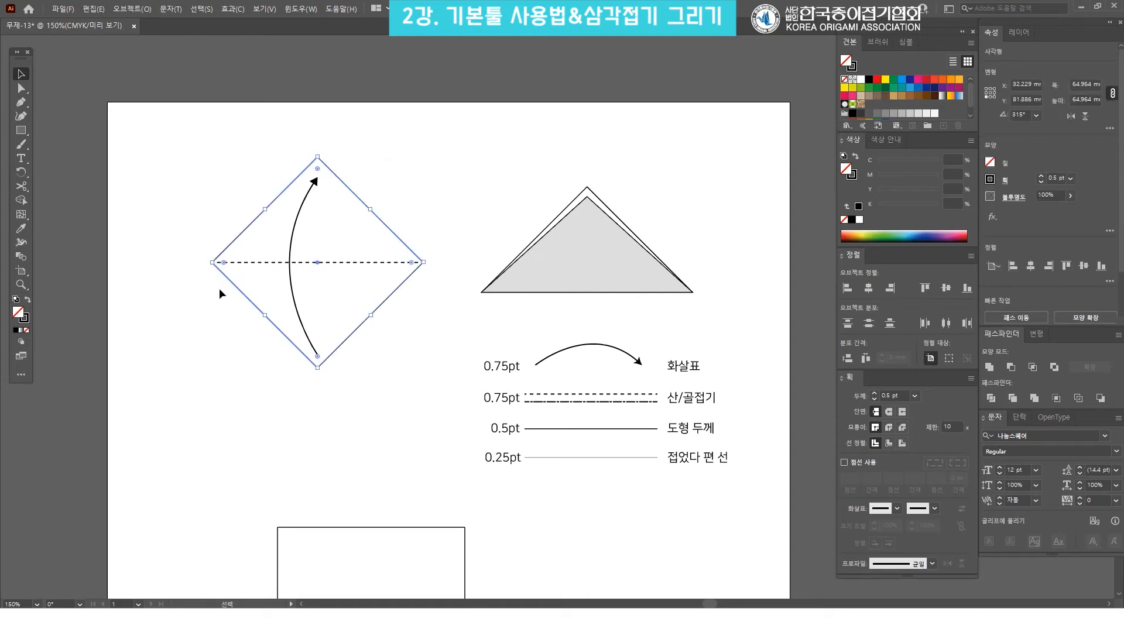
click(502, 502)
scroll(501, 502, down, 5)
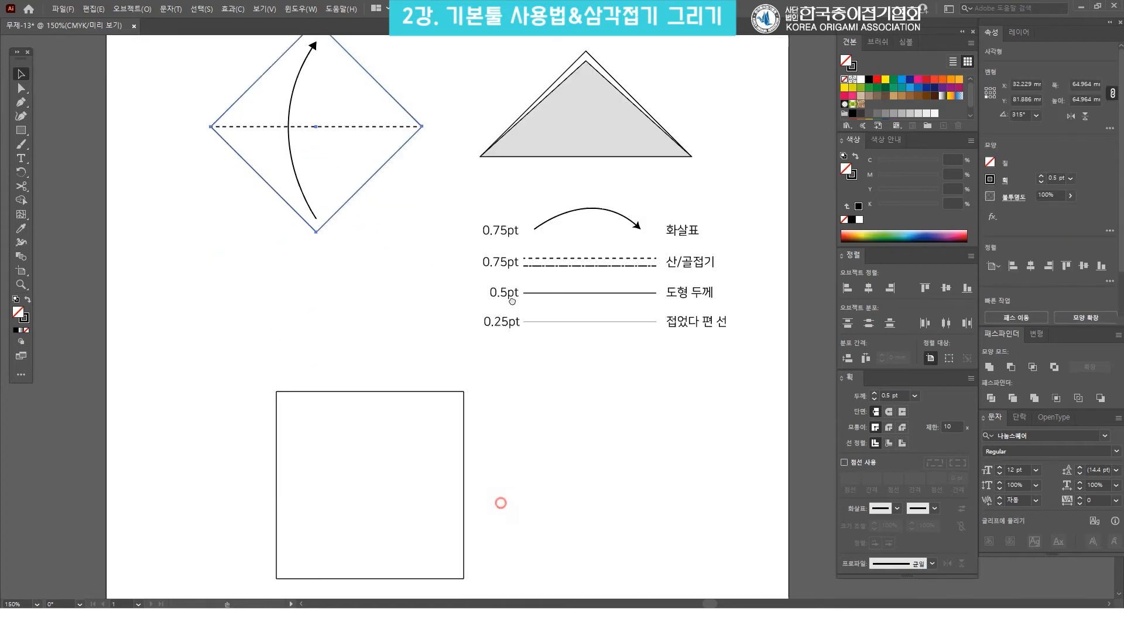
Rotate the new square below the line-weight legend by 45° to make a diamond.
drag(538, 504, 227, 278)
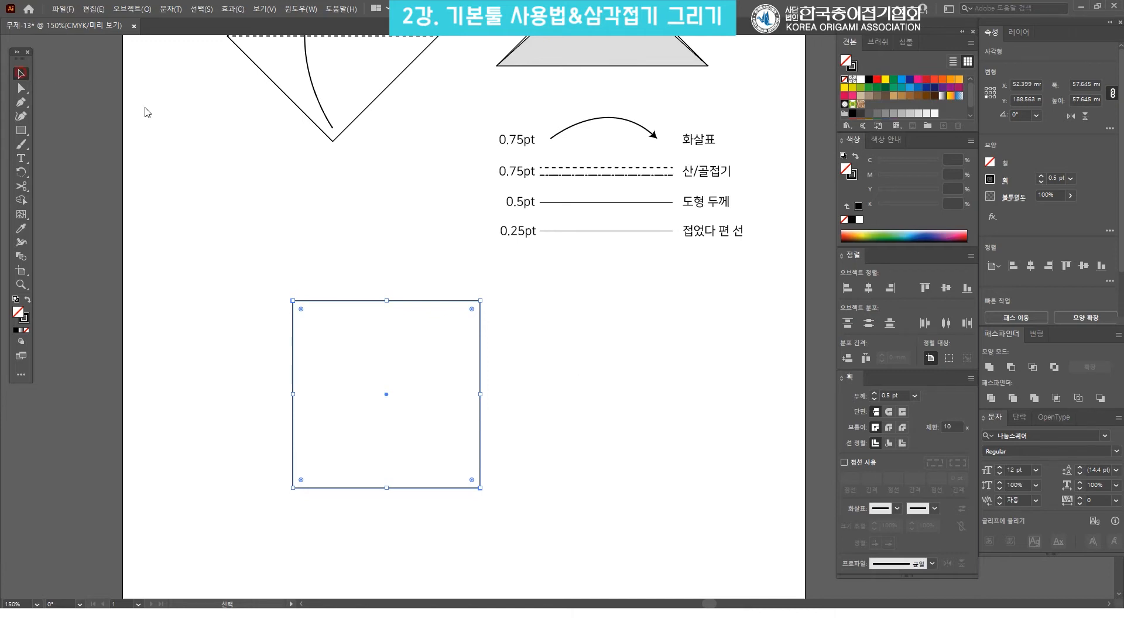
right_click(480, 354)
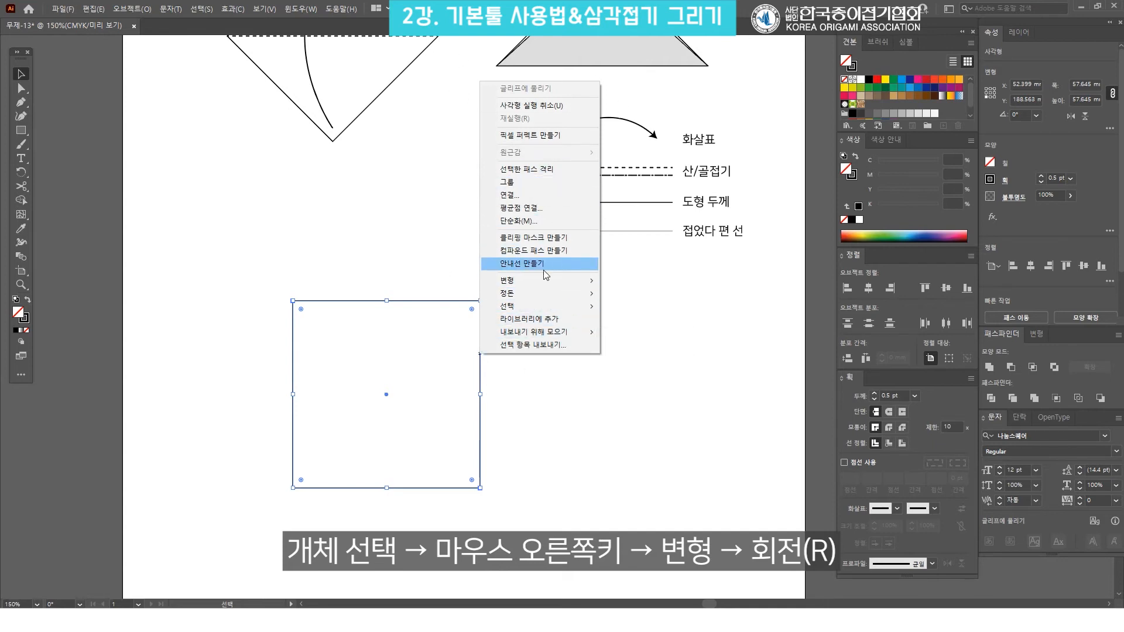
mouse_move(547, 282)
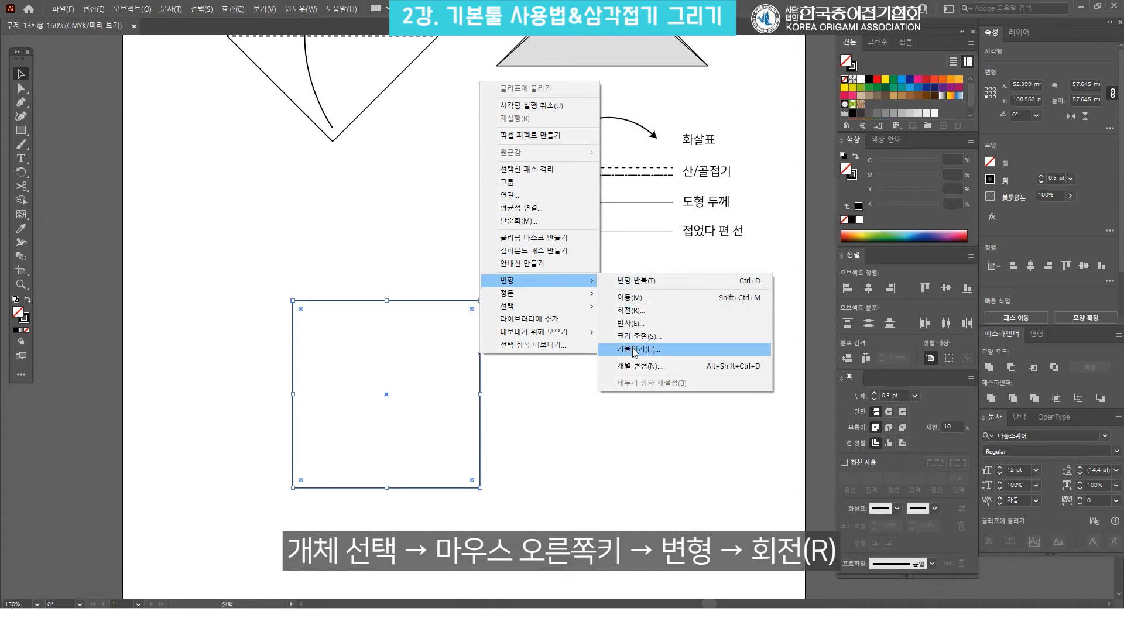
click(647, 313)
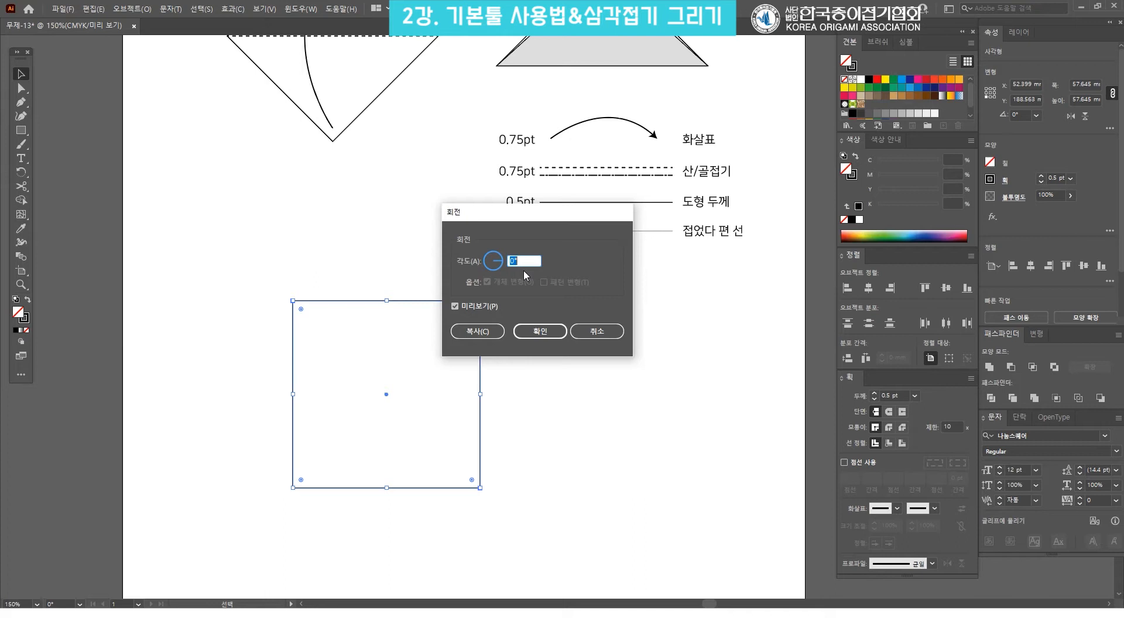
text(45)
click(550, 337)
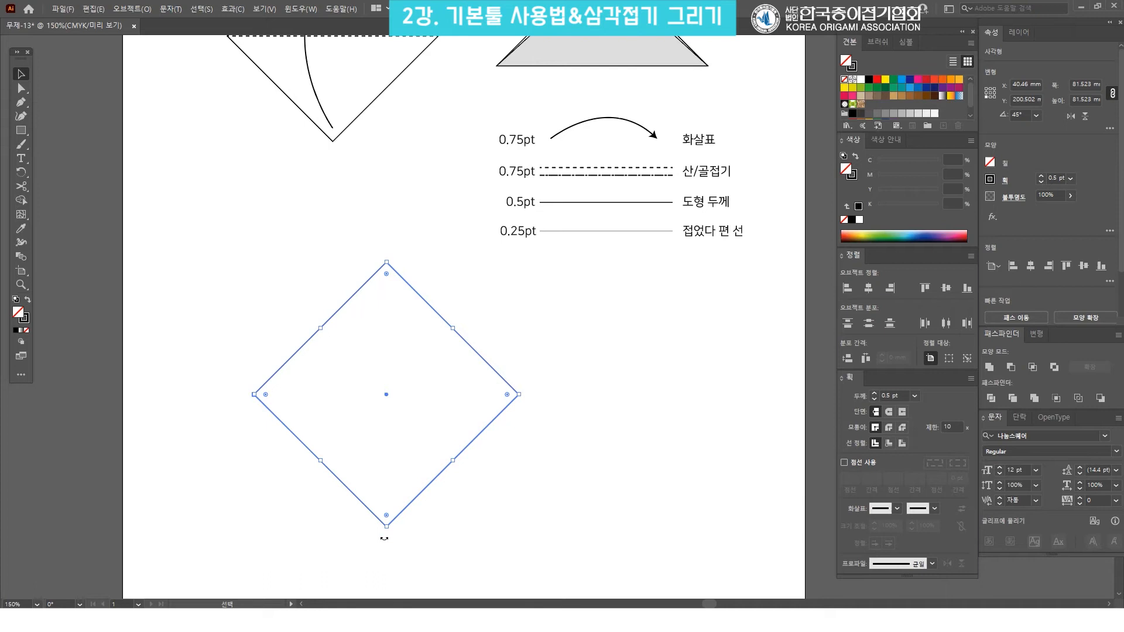
Draw a horizontal line about 82 mm long across the new diamond, joining its two side corners, with the Line Segment tool.
click(445, 289)
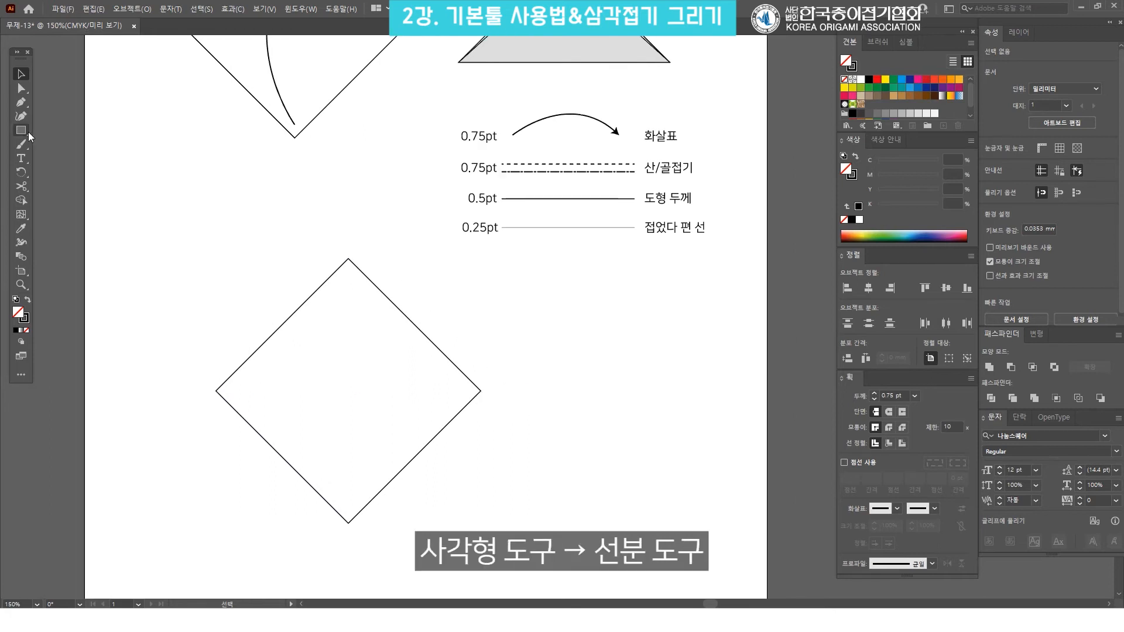
click(21, 130)
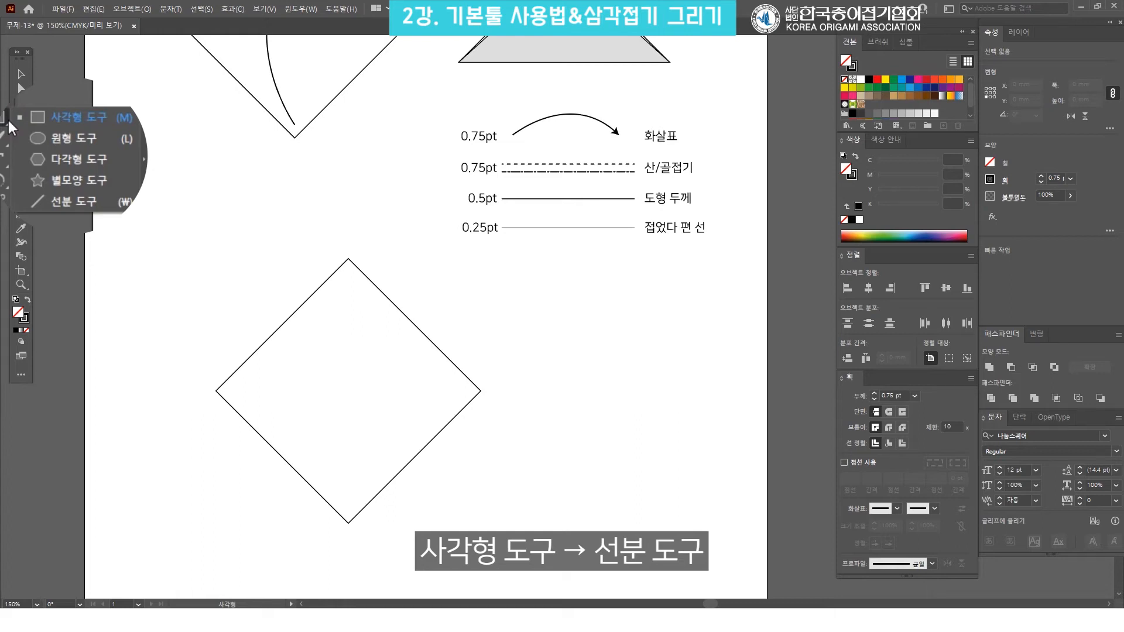
click(70, 198)
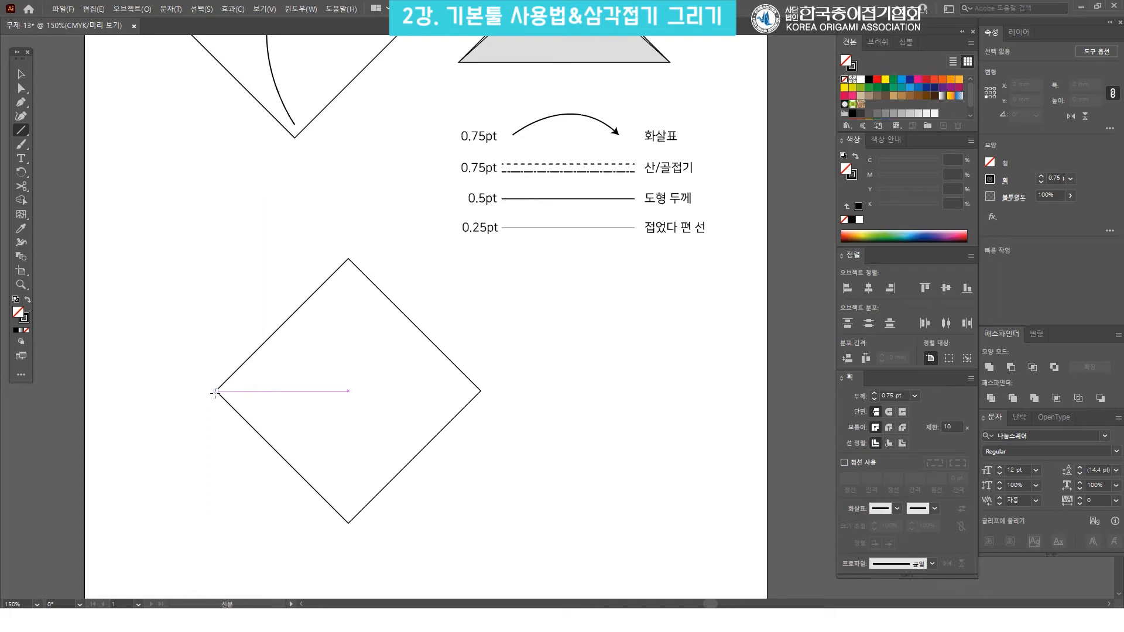
drag(216, 391, 478, 391)
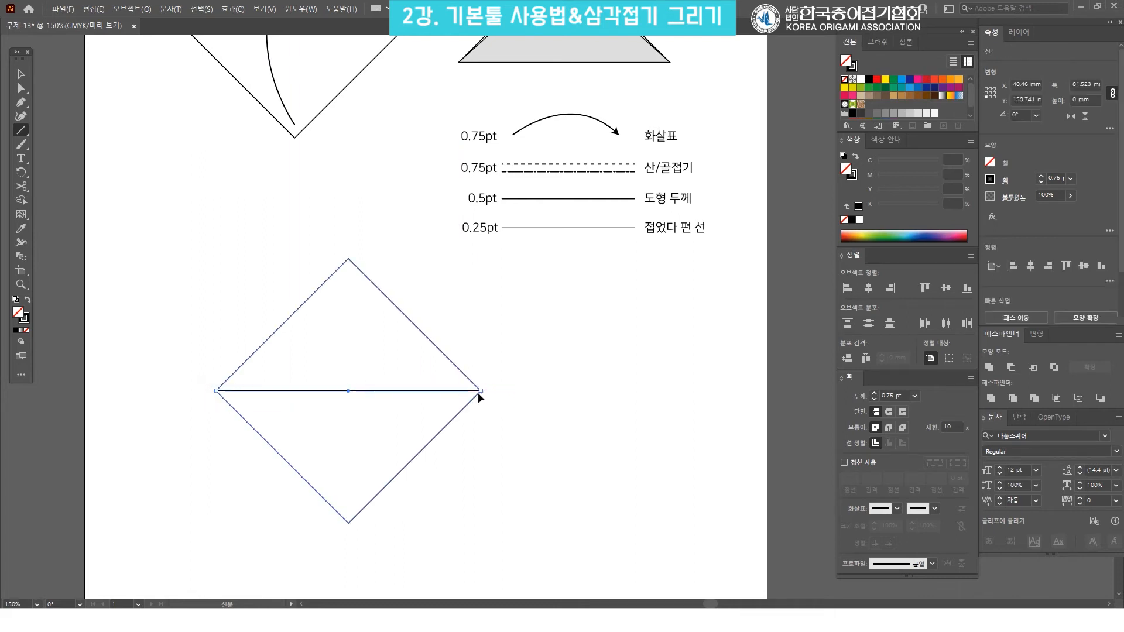
key(v)
click(497, 367)
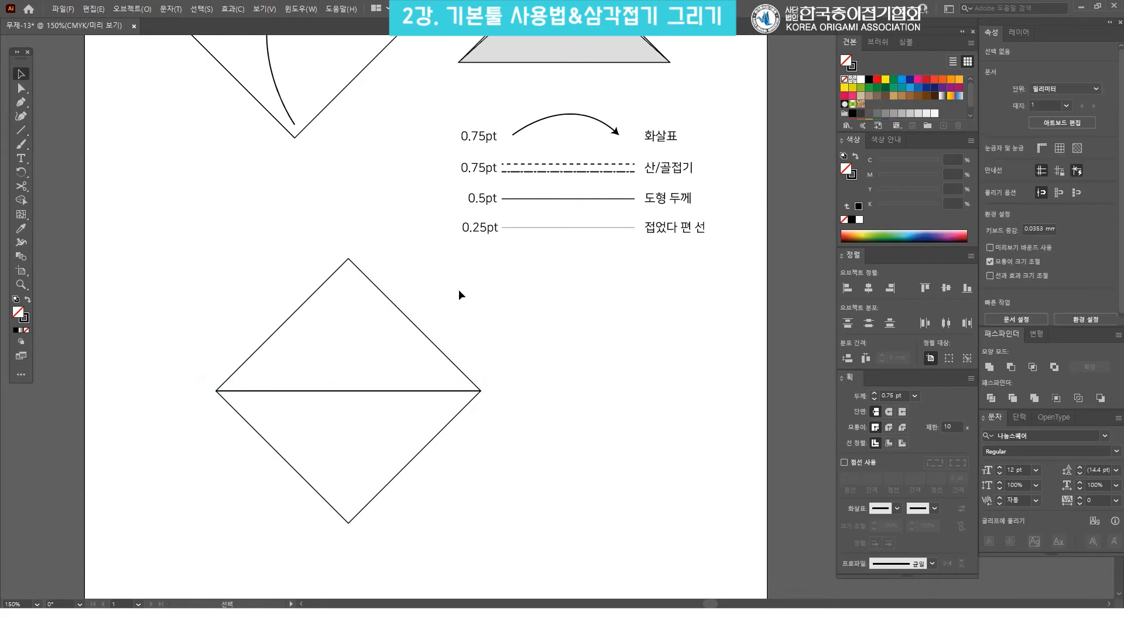
Compare the stroke settings of the reference diamond's dashed fold line with those of the new diamond's solid horizontal line.
drag(447, 273, 456, 324)
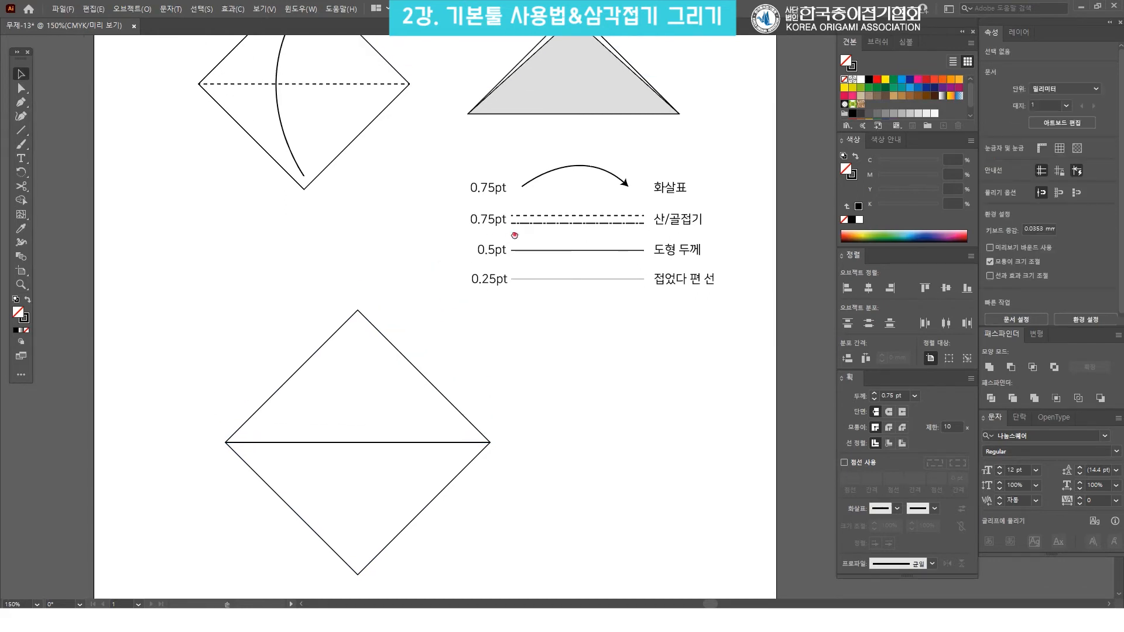
drag(515, 236, 482, 373)
drag(182, 104, 630, 268)
click(406, 237)
click(371, 222)
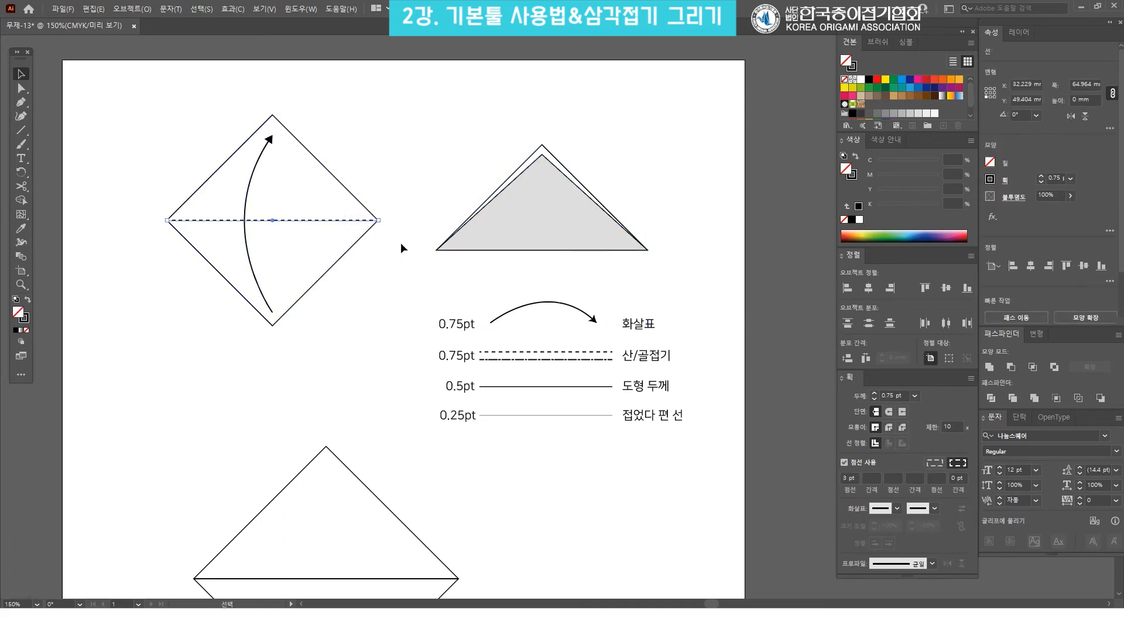
scroll(398, 398, down, 5)
click(420, 421)
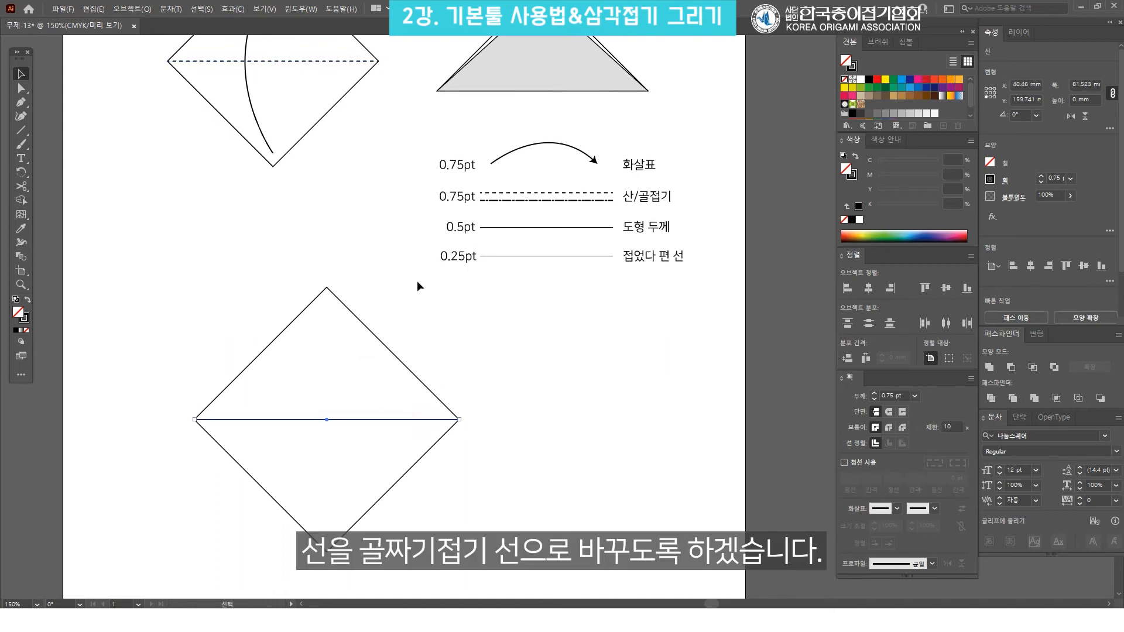
click(516, 351)
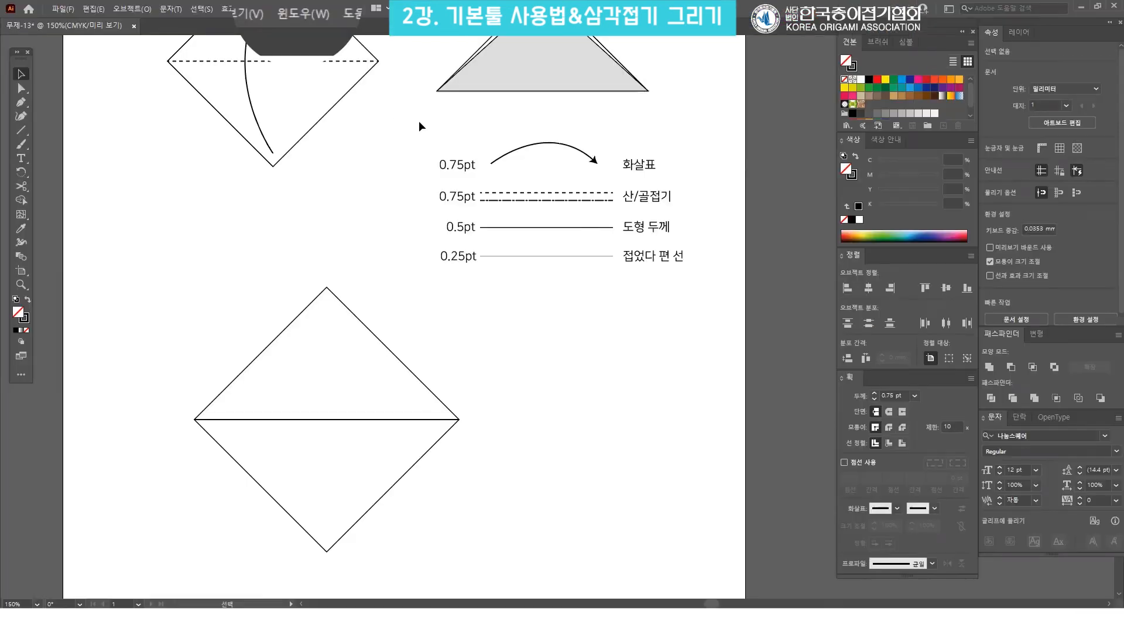
Access the Stroke settings and give the new diamond's outline a weight of 0.5 pt.
click(298, 12)
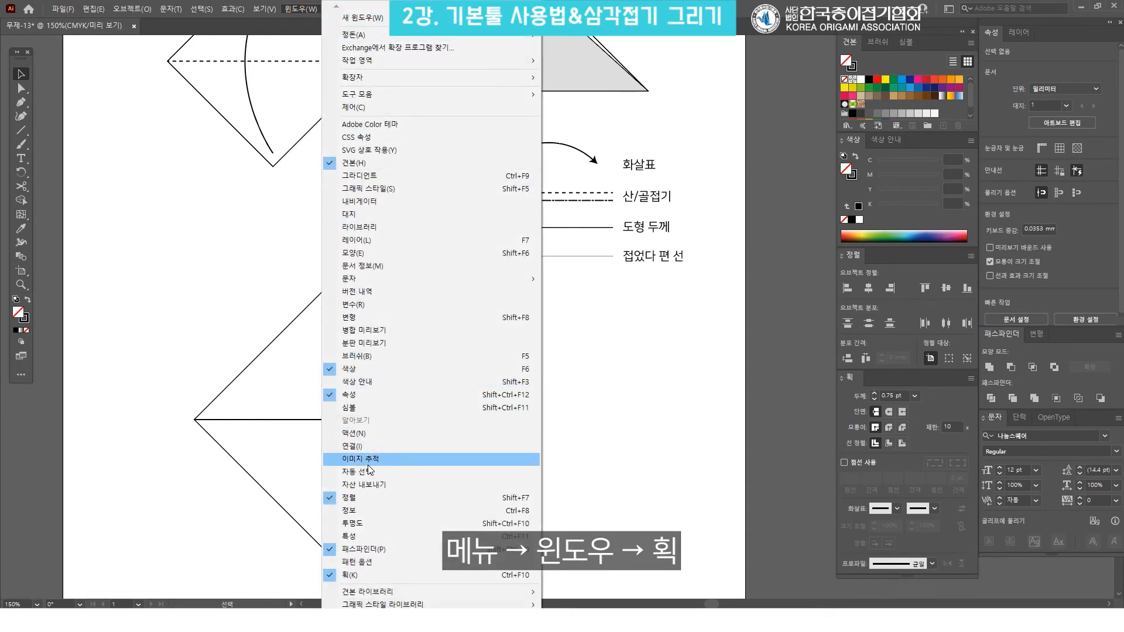
click(395, 574)
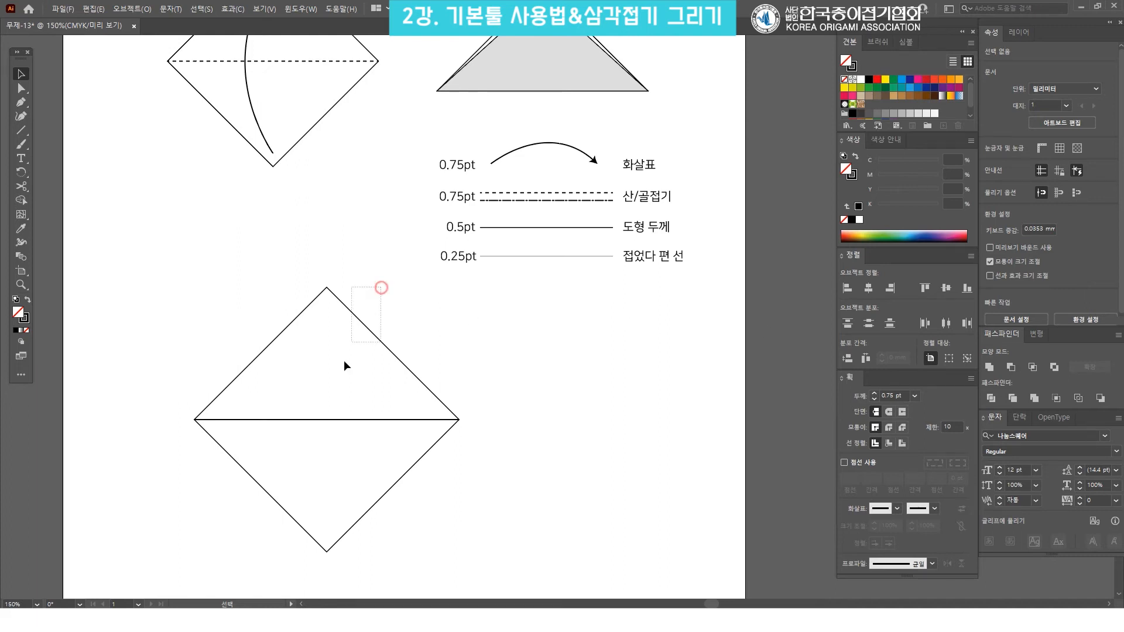
drag(343, 360, 350, 335)
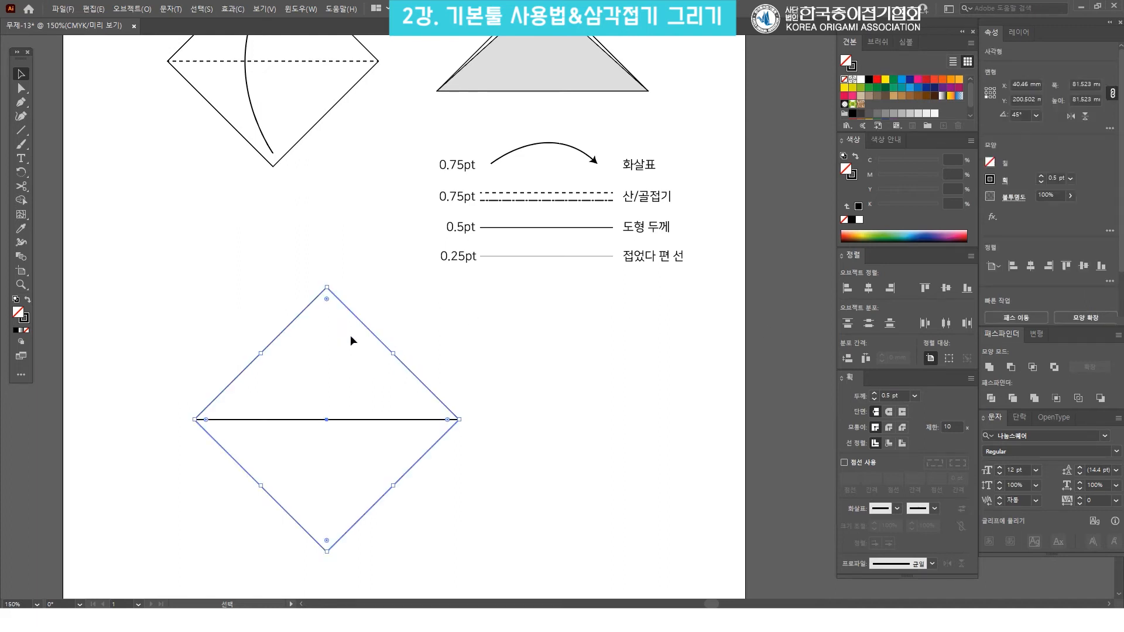
click(915, 396)
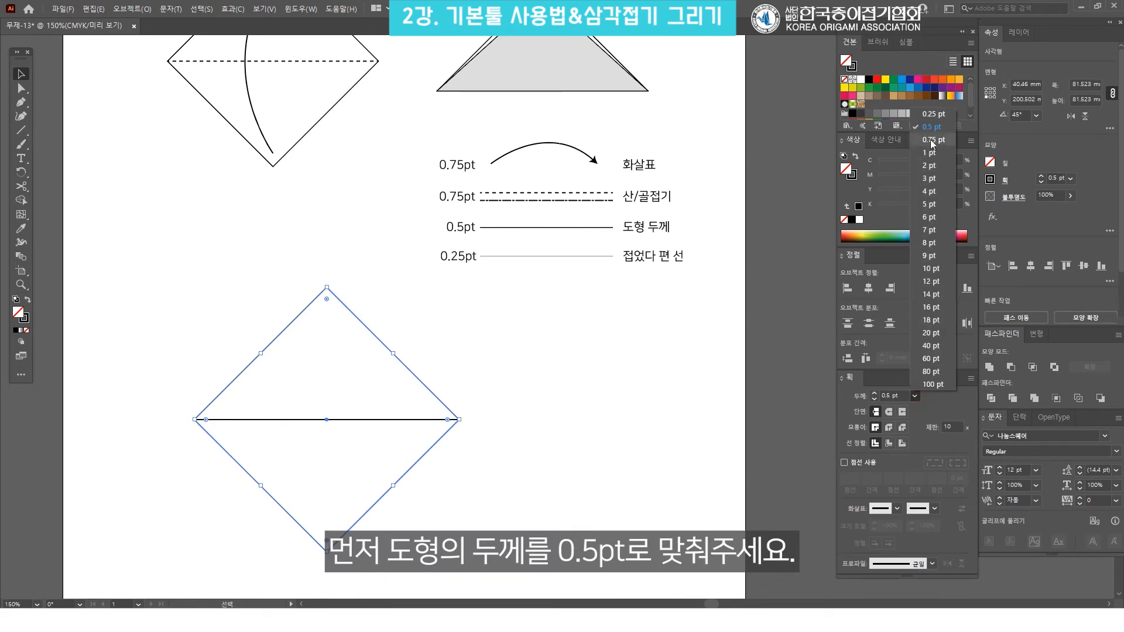
click(968, 408)
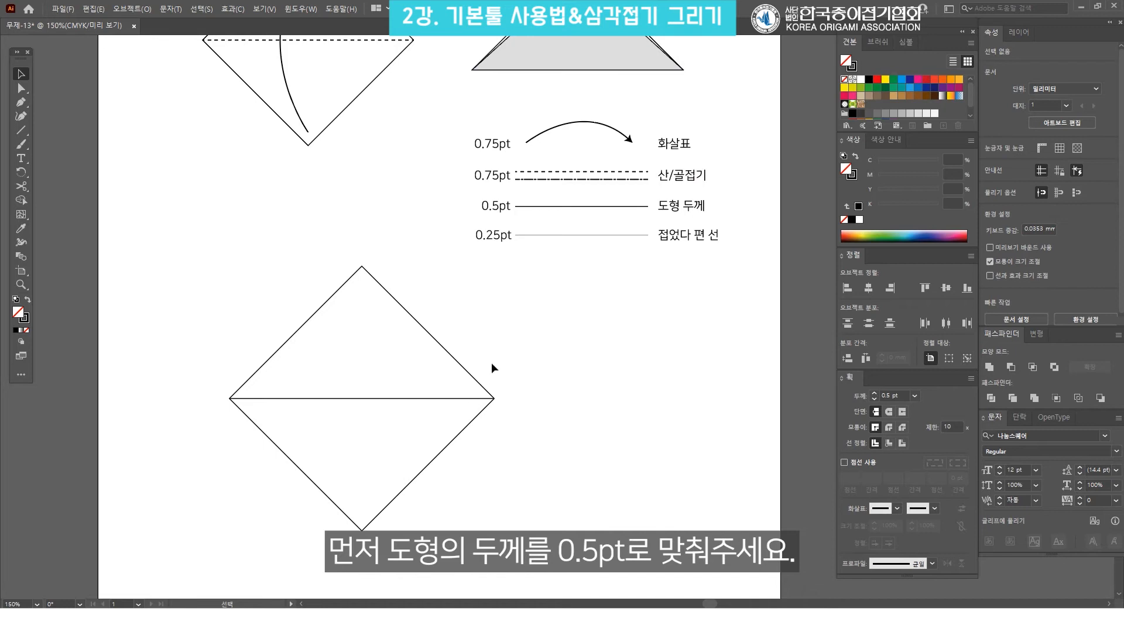
click(456, 360)
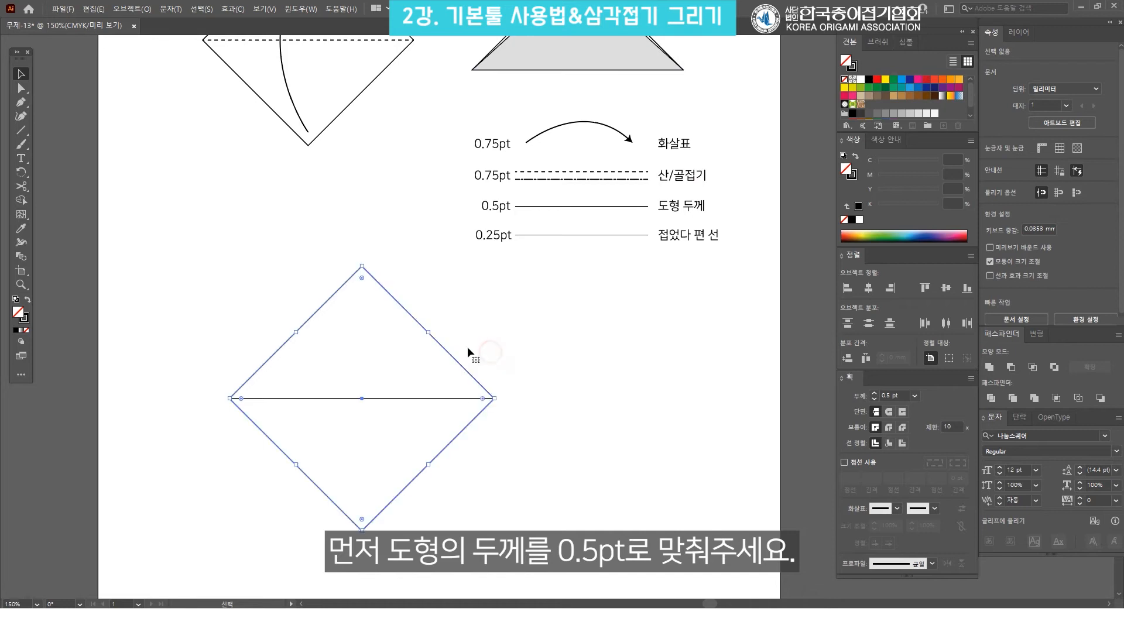
click(547, 367)
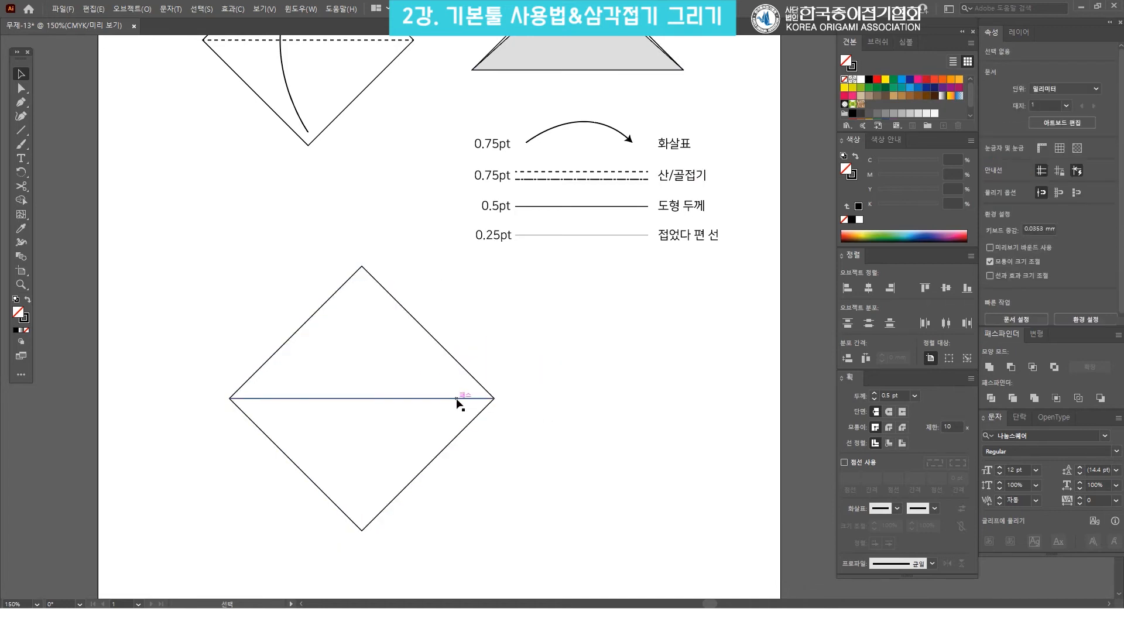
Set the stroke weight of the horizontal line inside the new diamond to 0.75 pt.
click(458, 399)
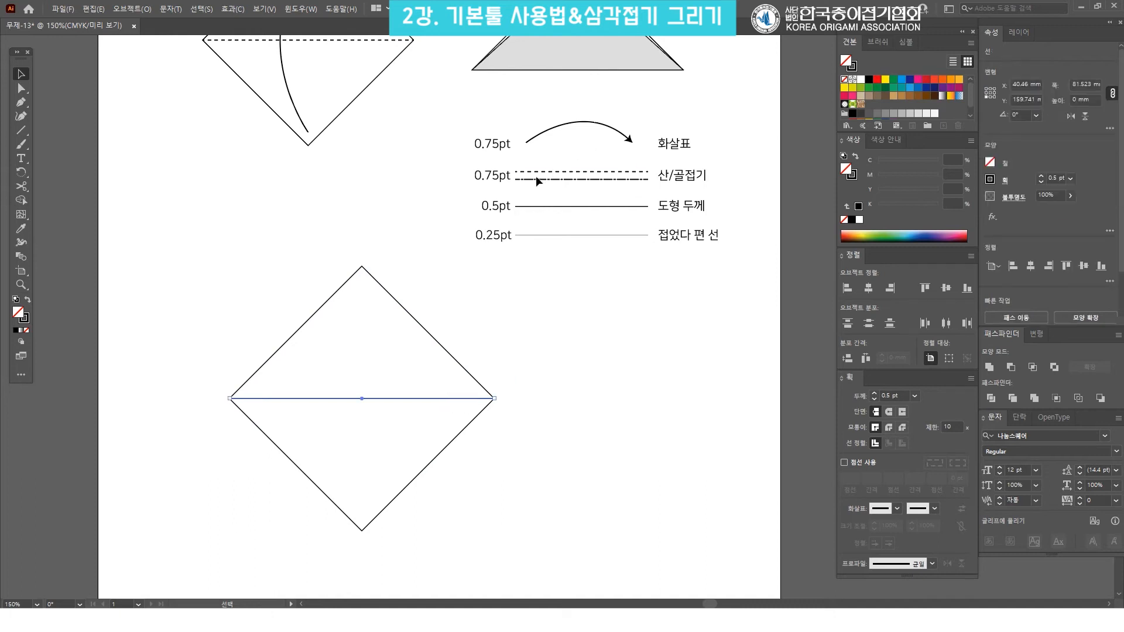
click(915, 396)
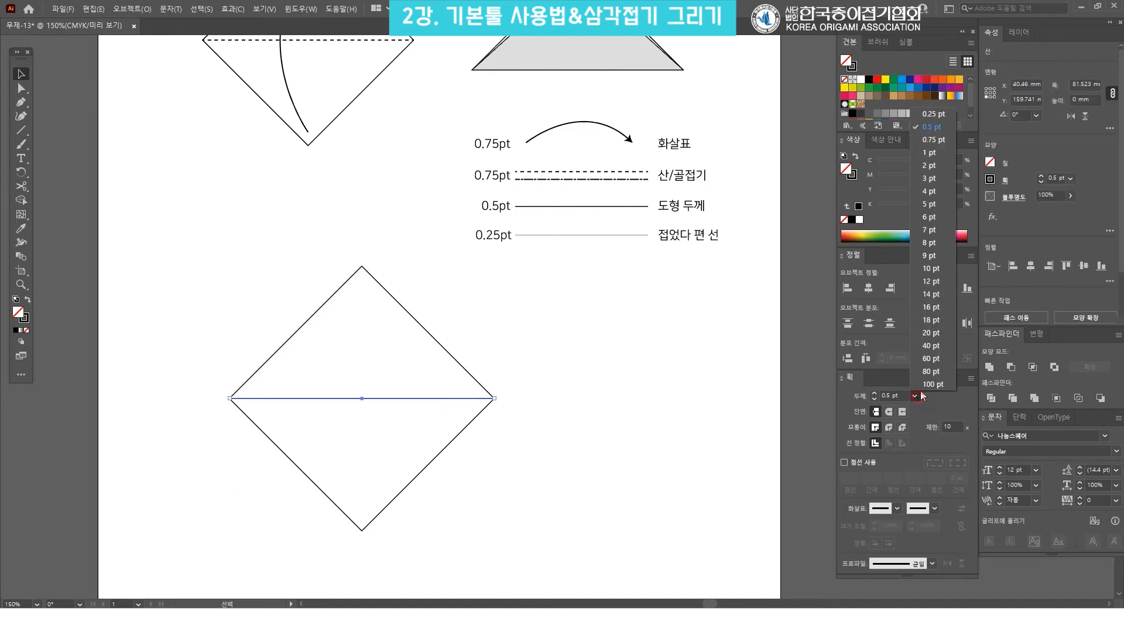
click(939, 142)
click(644, 318)
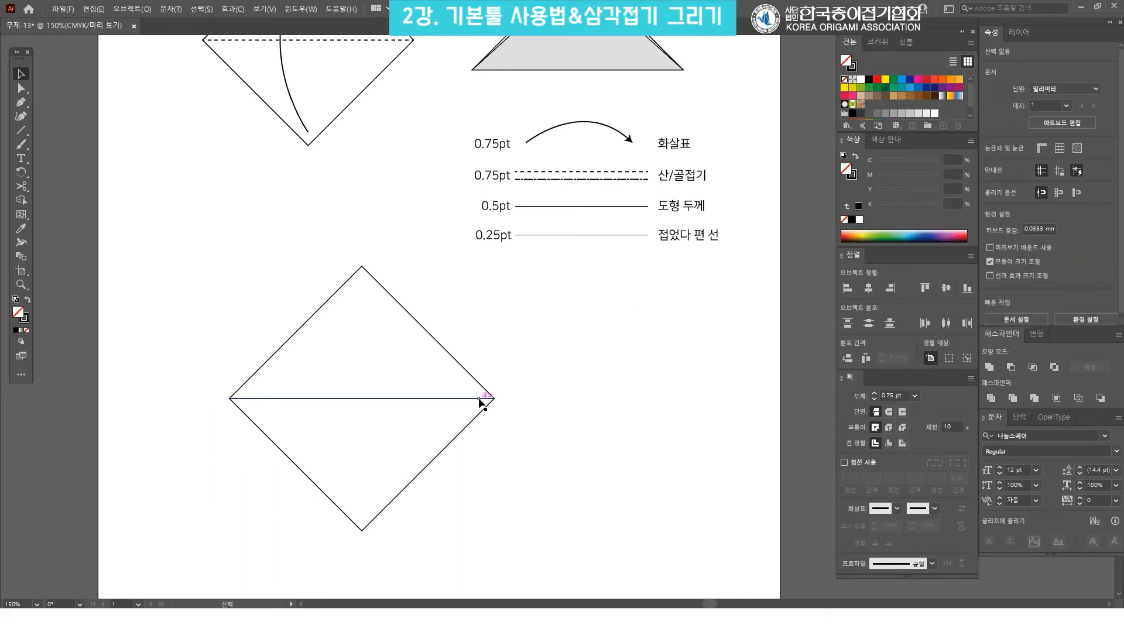
Turn the new diamond's horizontal line into a valley-fold dashed line with a 3 pt dash.
click(422, 399)
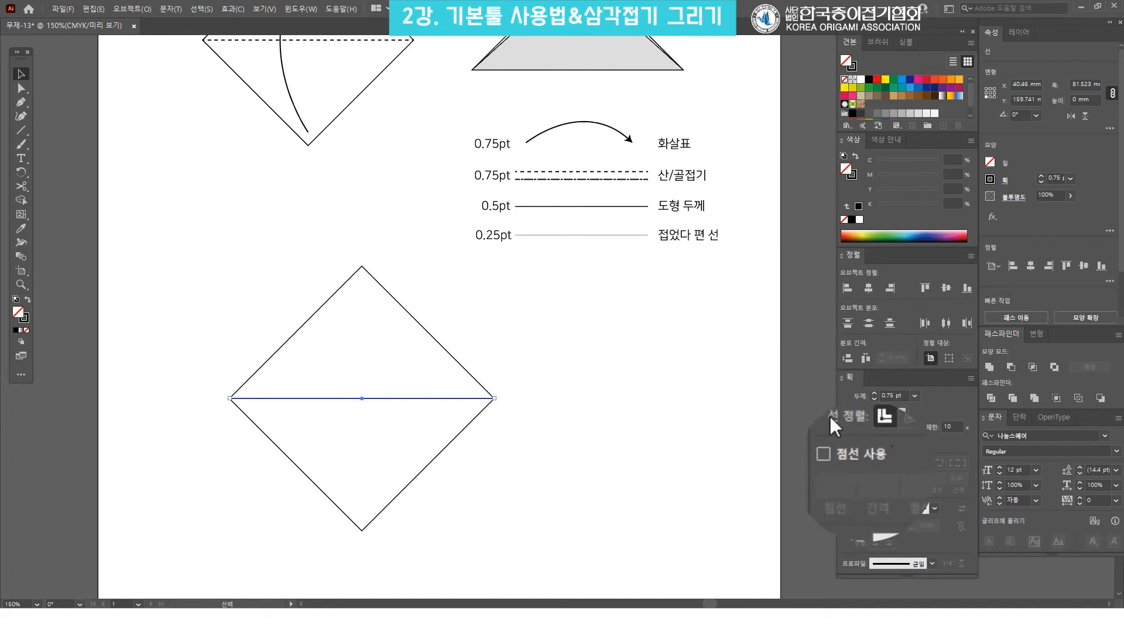
click(844, 463)
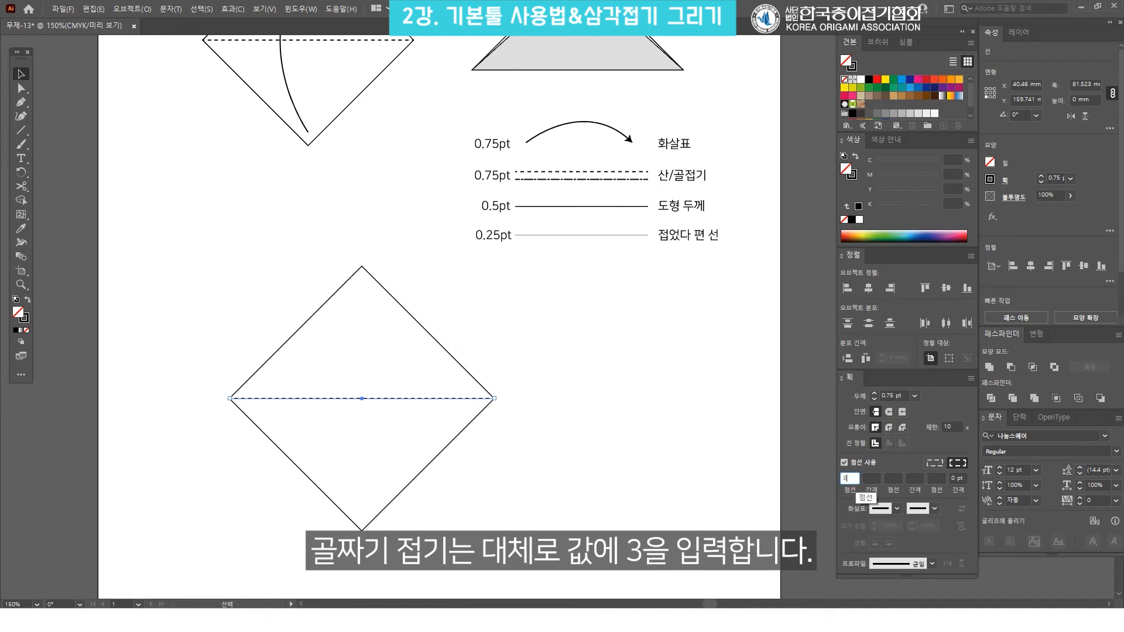
click(684, 498)
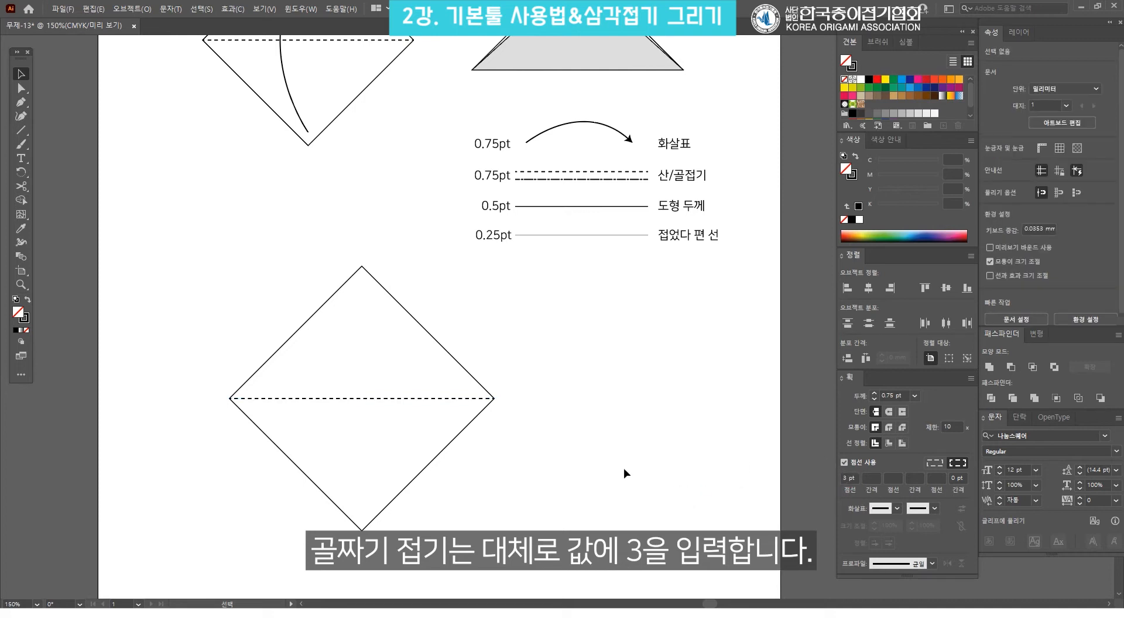
drag(549, 501, 196, 323)
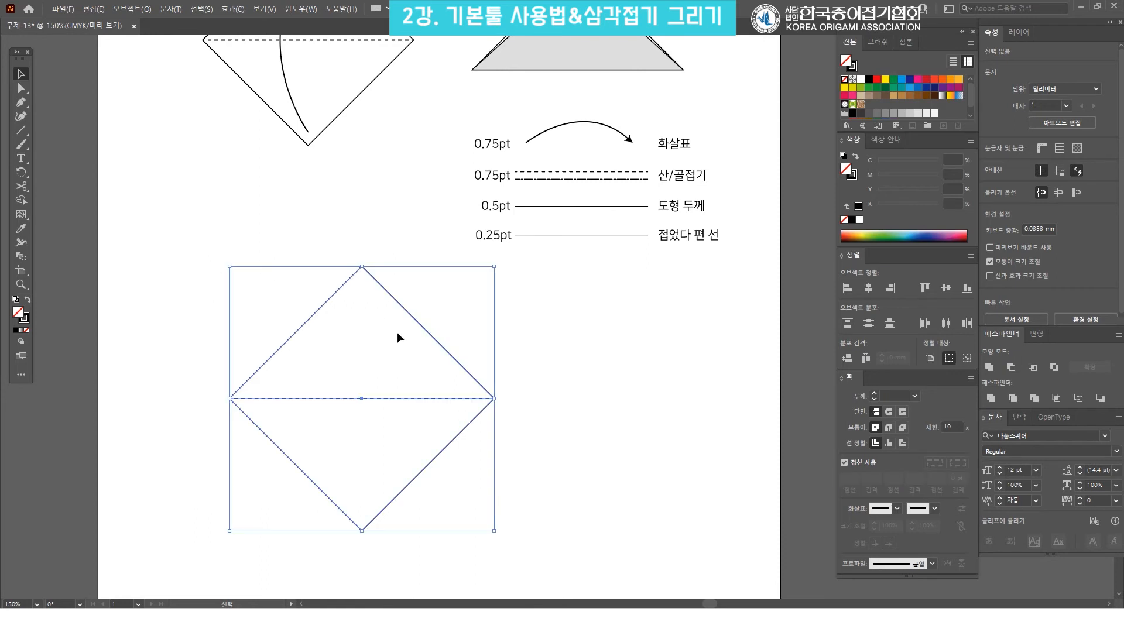
click(535, 385)
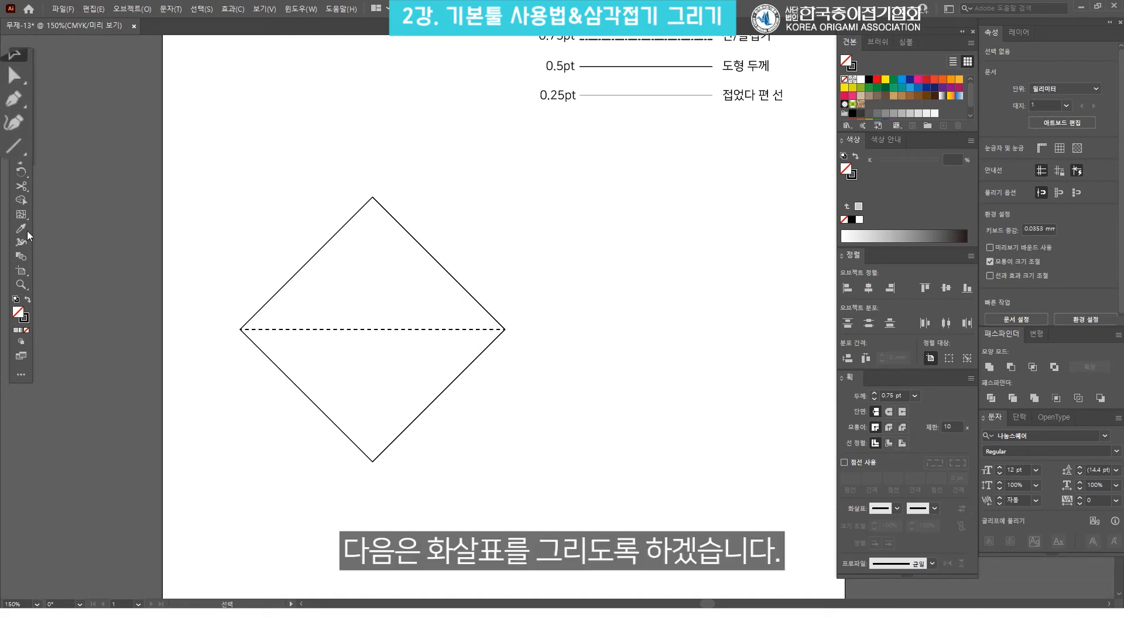
Draw a 0.75 pt Pen curve from just above the new diamond's lower corner to just below its upper corner, bulging left.
click(14, 100)
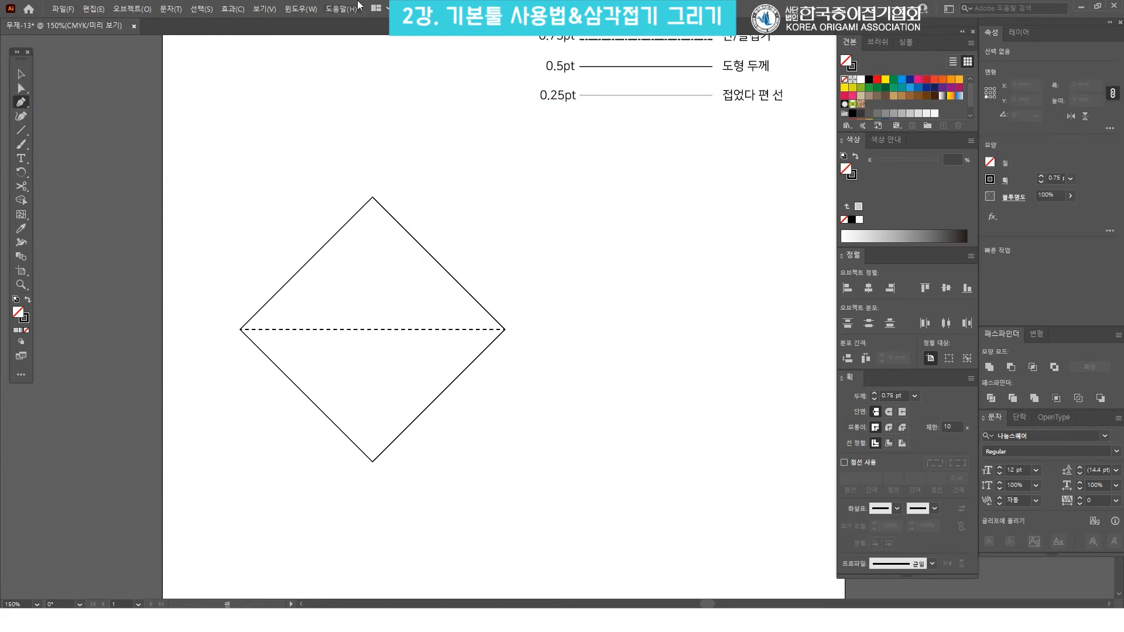
click(372, 443)
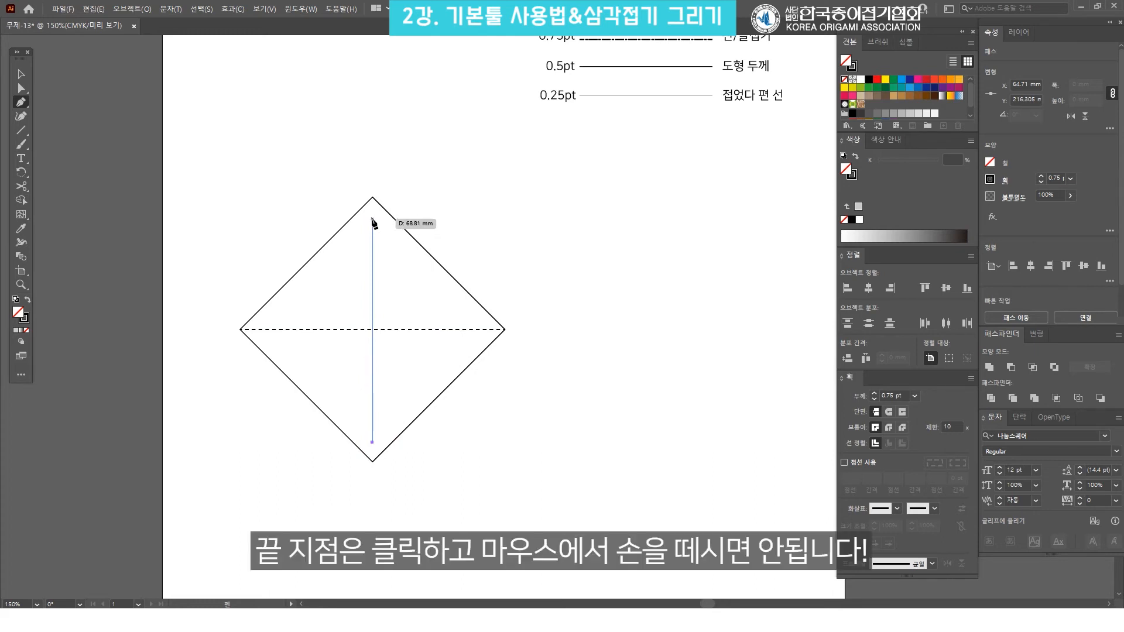
drag(373, 219, 463, 92)
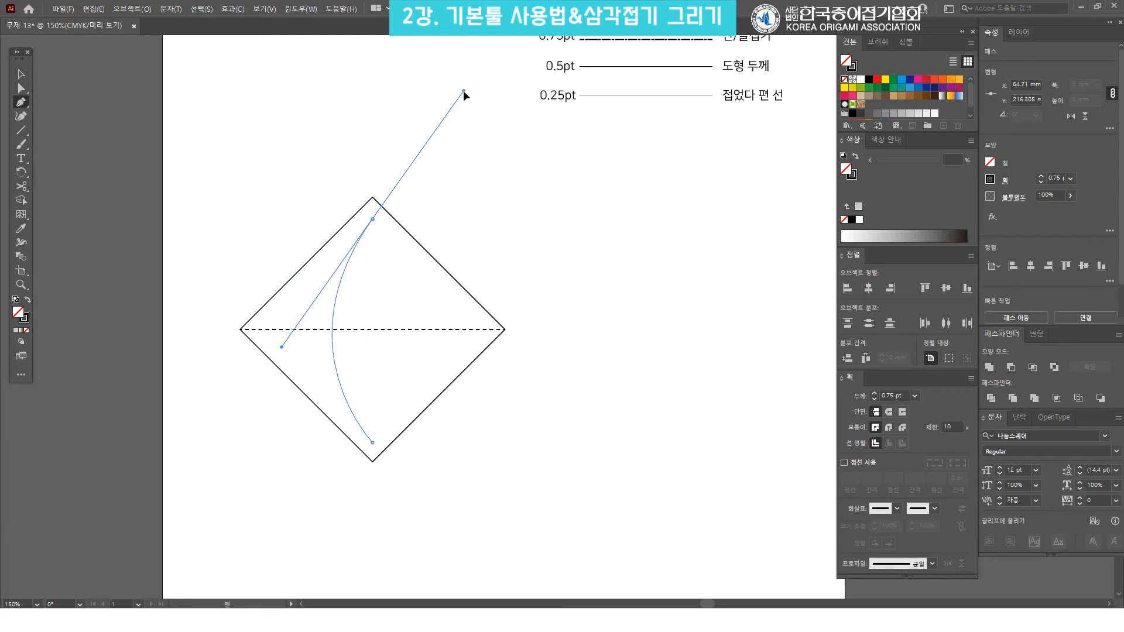
Finish the Pen curve inside the new diamond and add the 화살표 2 arrowhead to its upper end.
drag(462, 90, 463, 90)
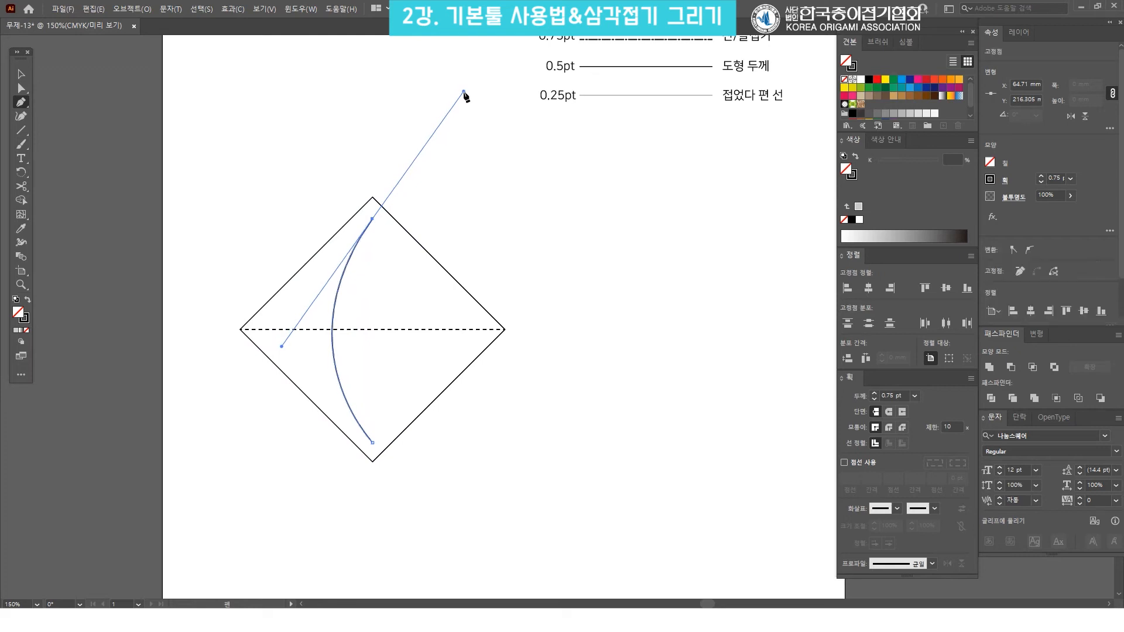
key(v)
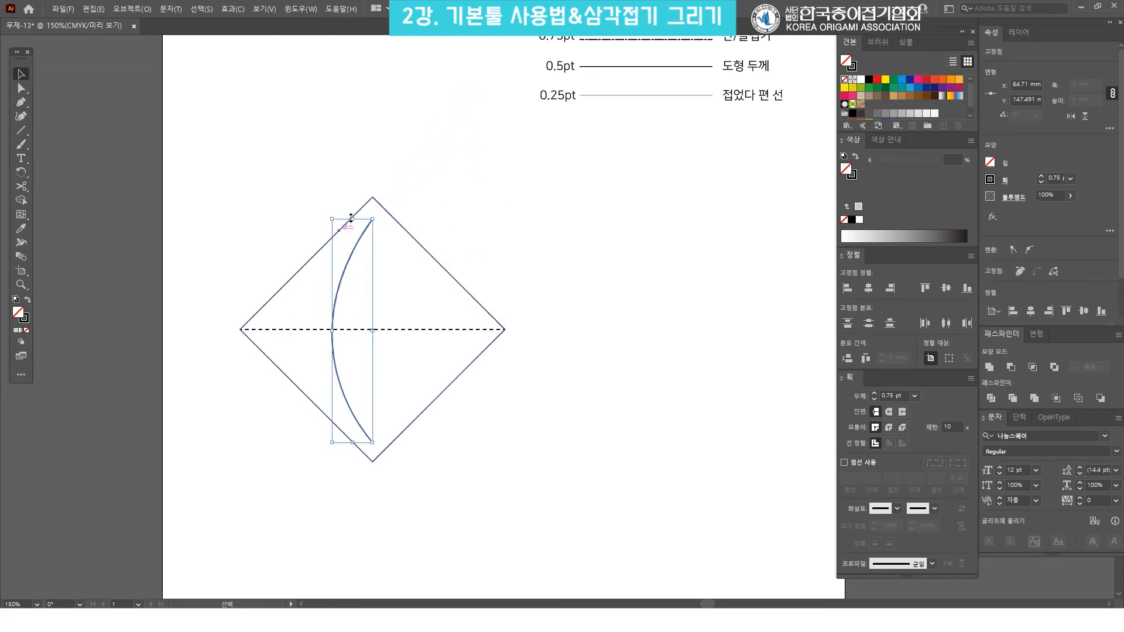
click(483, 165)
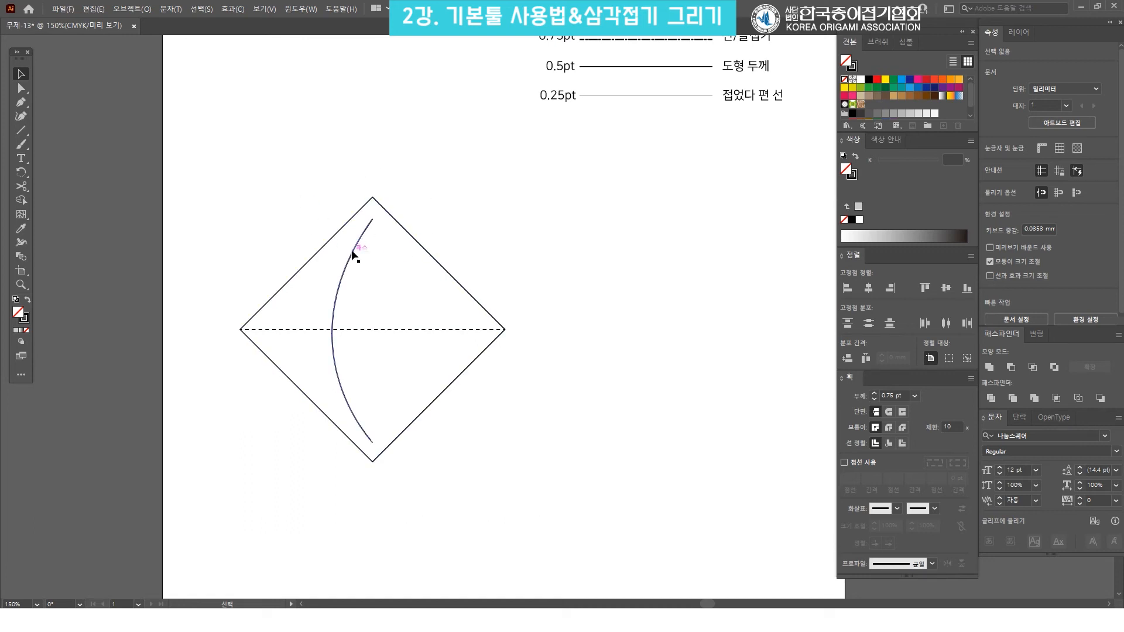
click(345, 271)
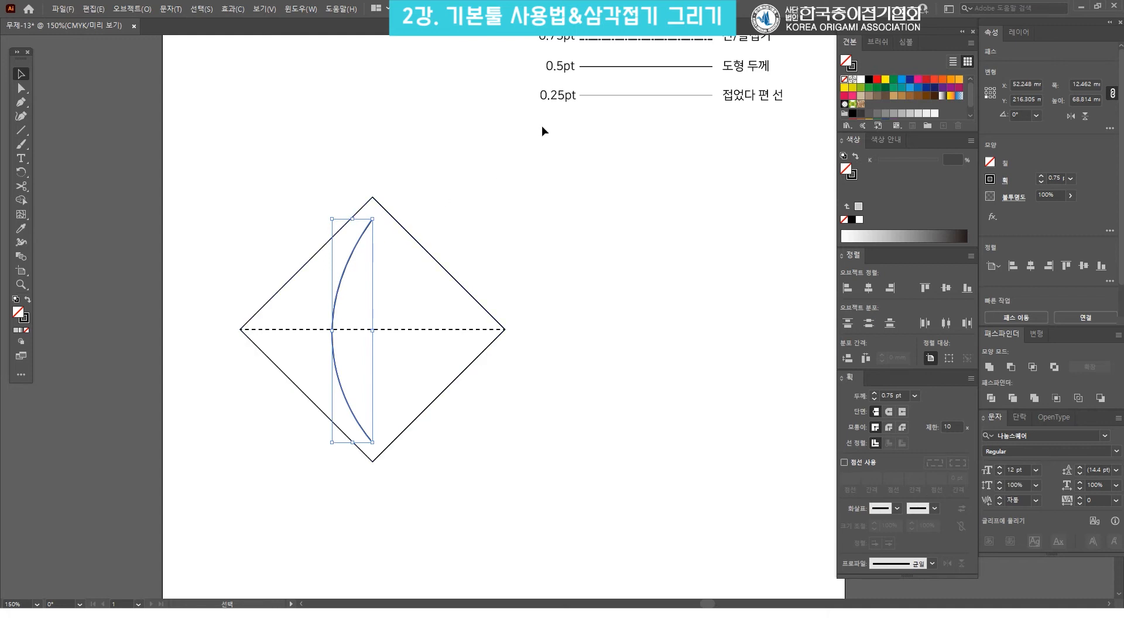
click(933, 509)
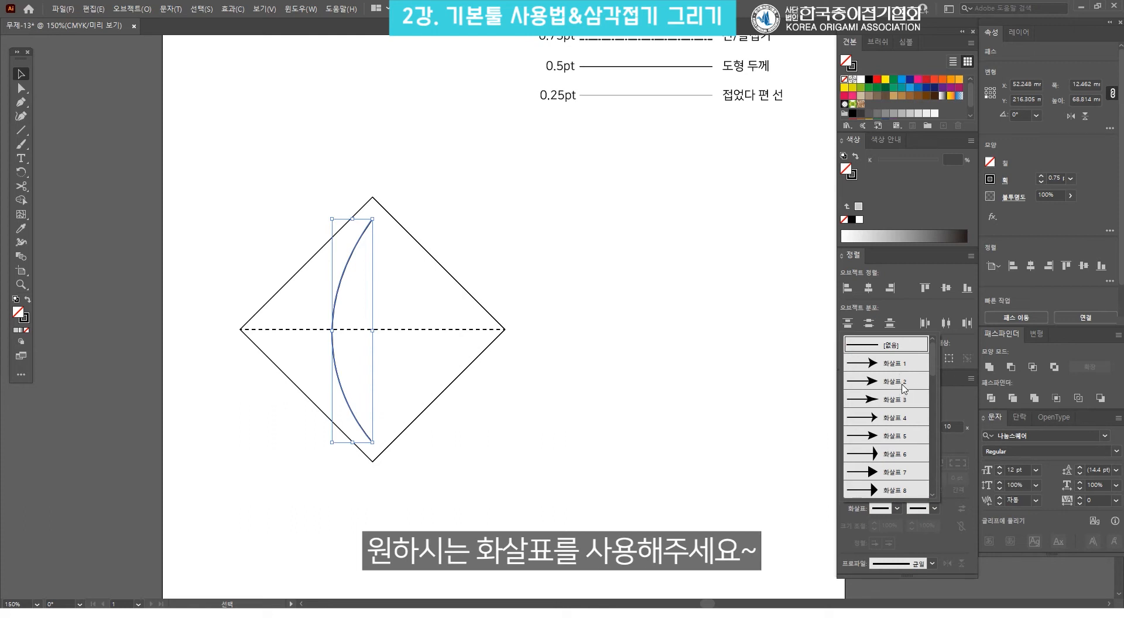
click(899, 383)
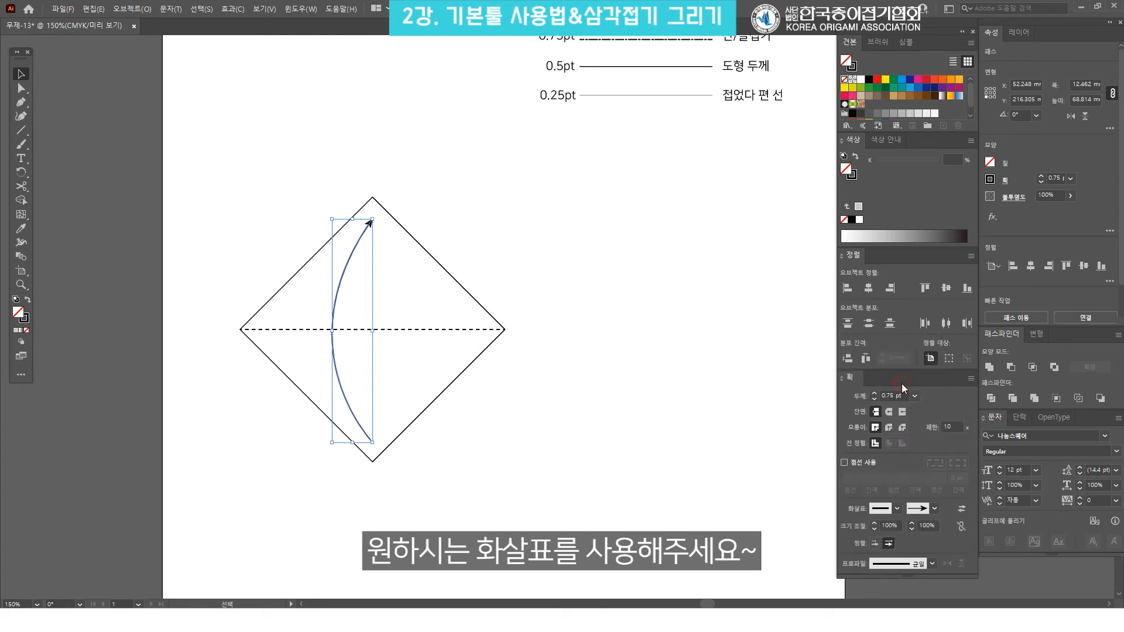
click(514, 200)
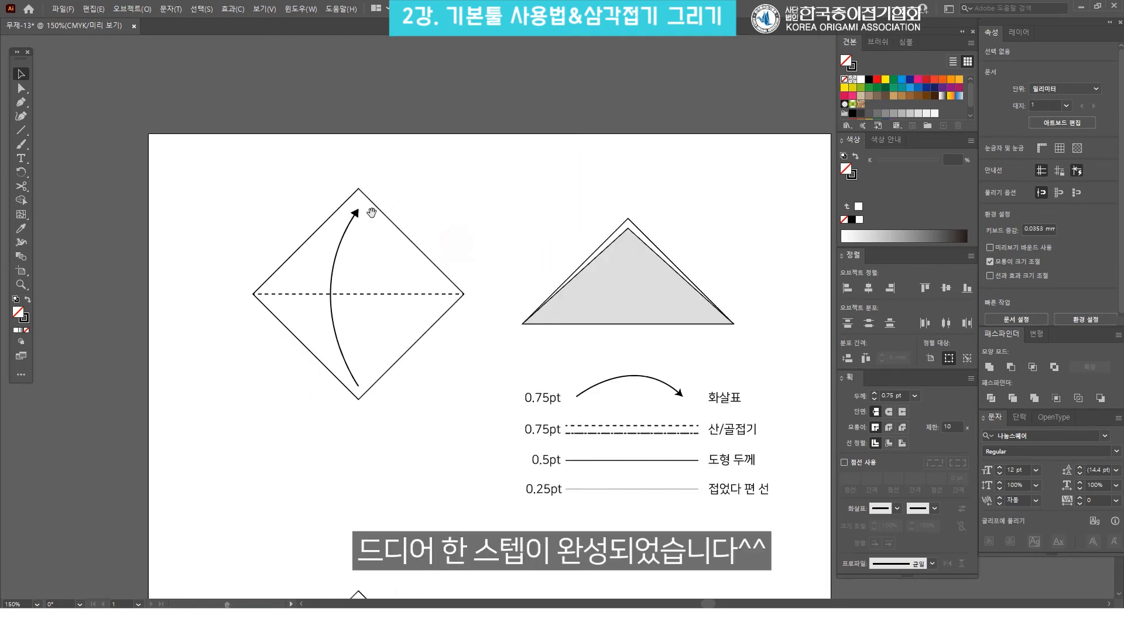
Duplicate the whole new diamond diagram about 89 mm to its right, keeping it nearly level with the original.
scroll(396, 477, down, 6)
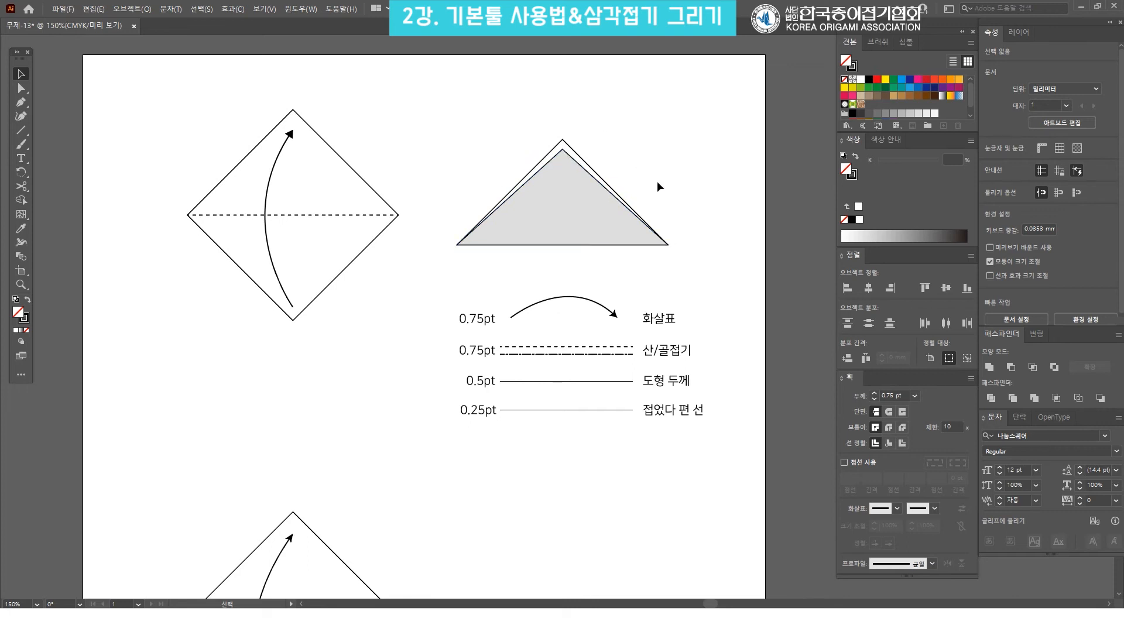
drag(499, 429, 499, 216)
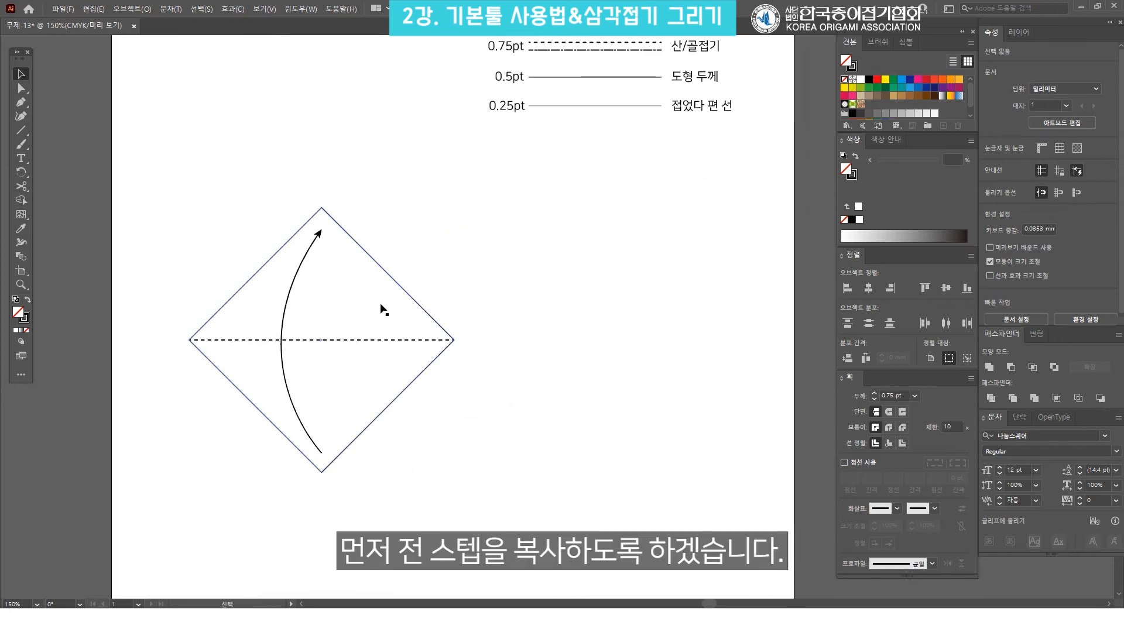
drag(465, 439, 182, 196)
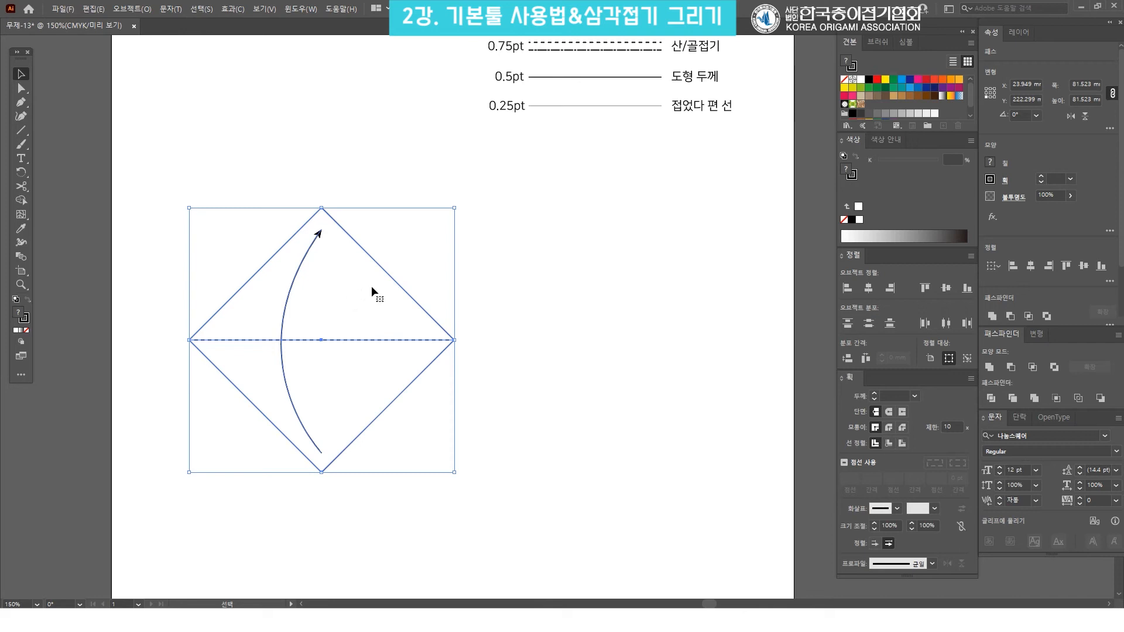
drag(396, 283, 686, 287)
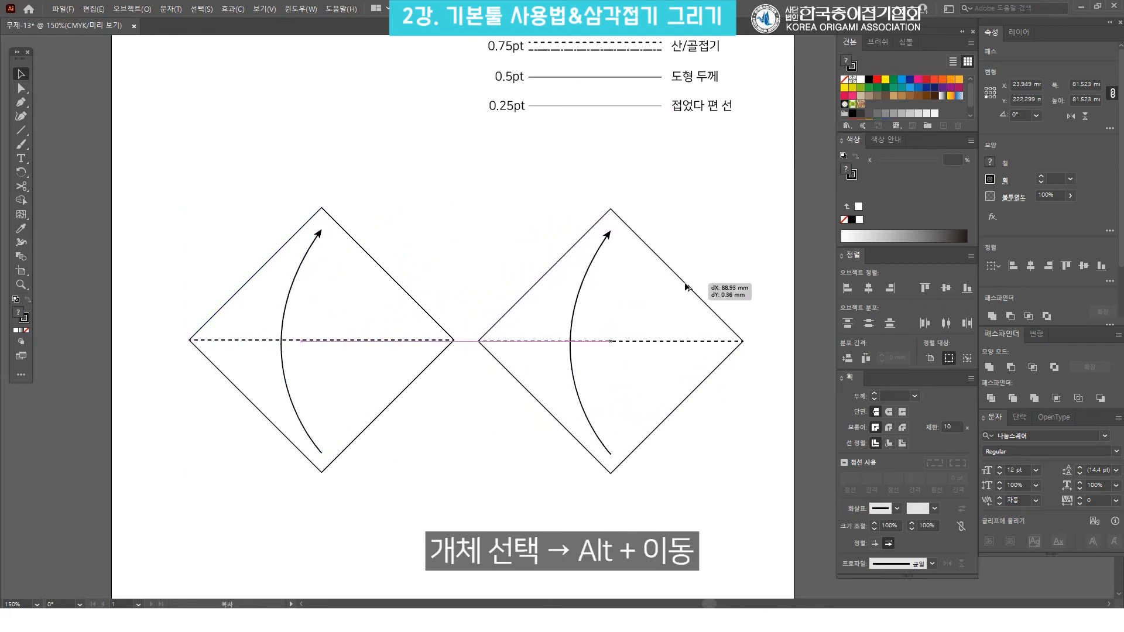
drag(686, 287, 686, 287)
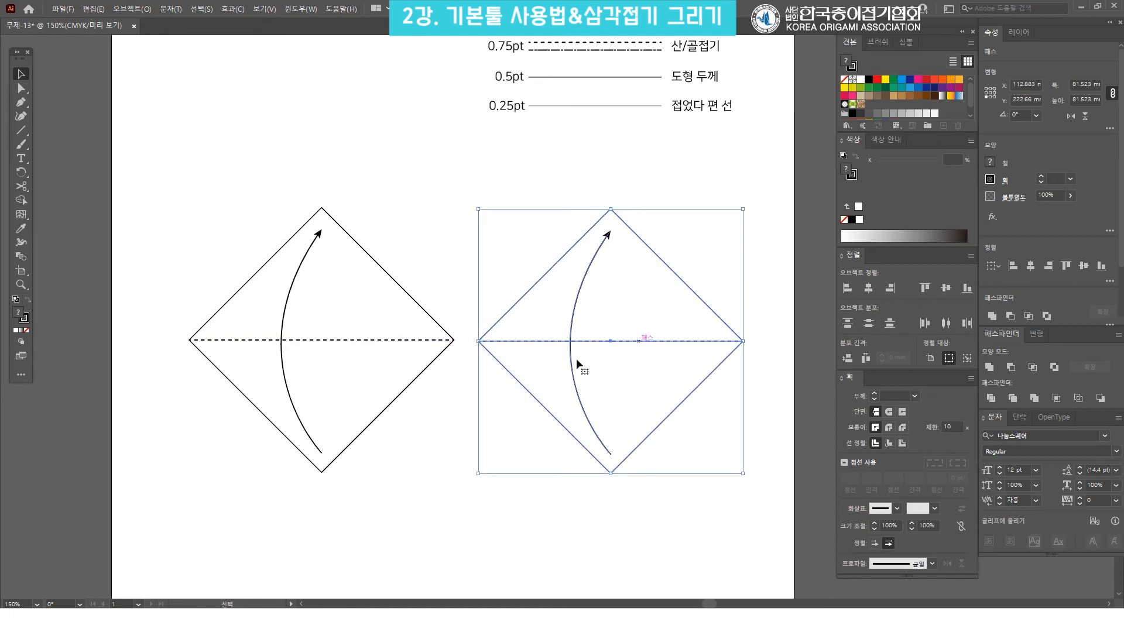
Delete the curved fold arrow from the copied diamond.
click(689, 213)
click(609, 236)
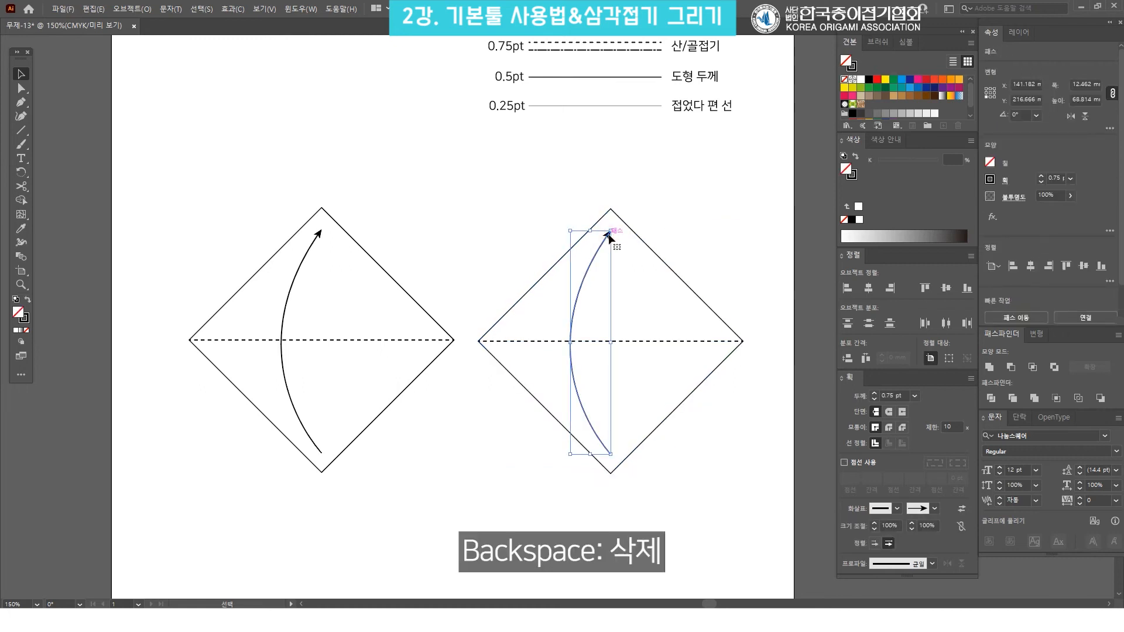
key(BackSpace)
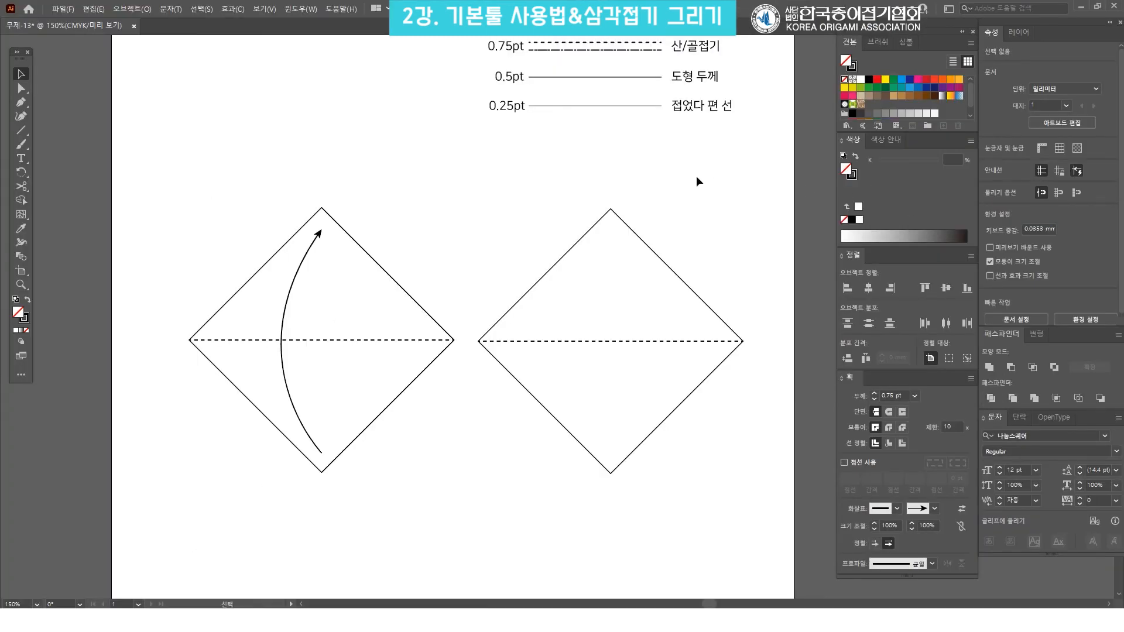
Divide the copied diamond along its dashed horizontal line with the Pathfinder's Divide operation.
click(301, 9)
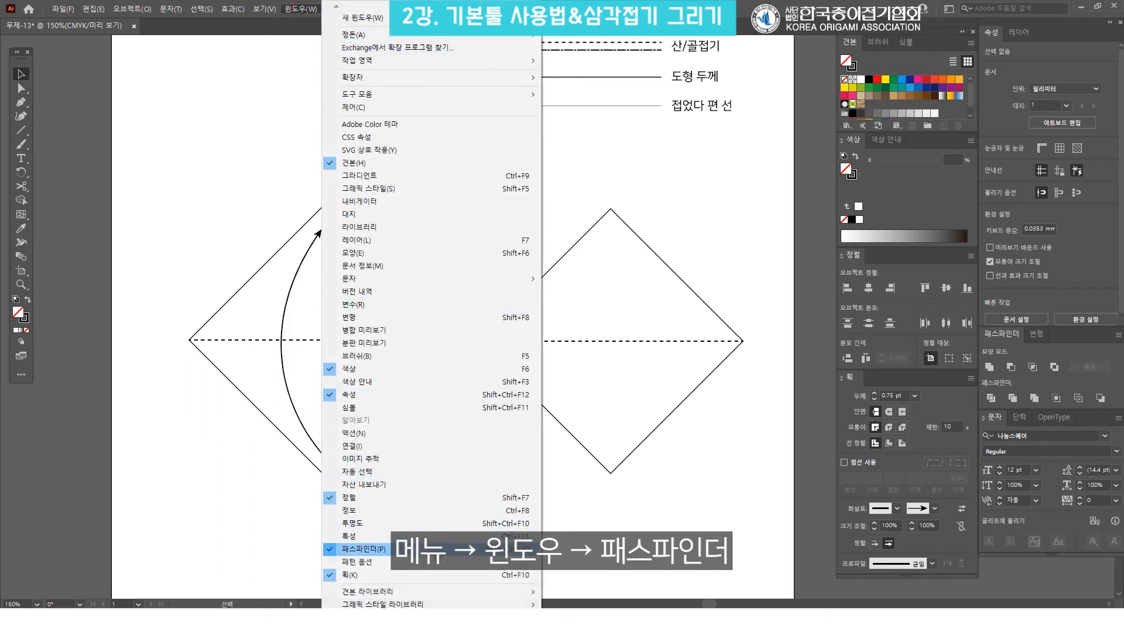
click(649, 504)
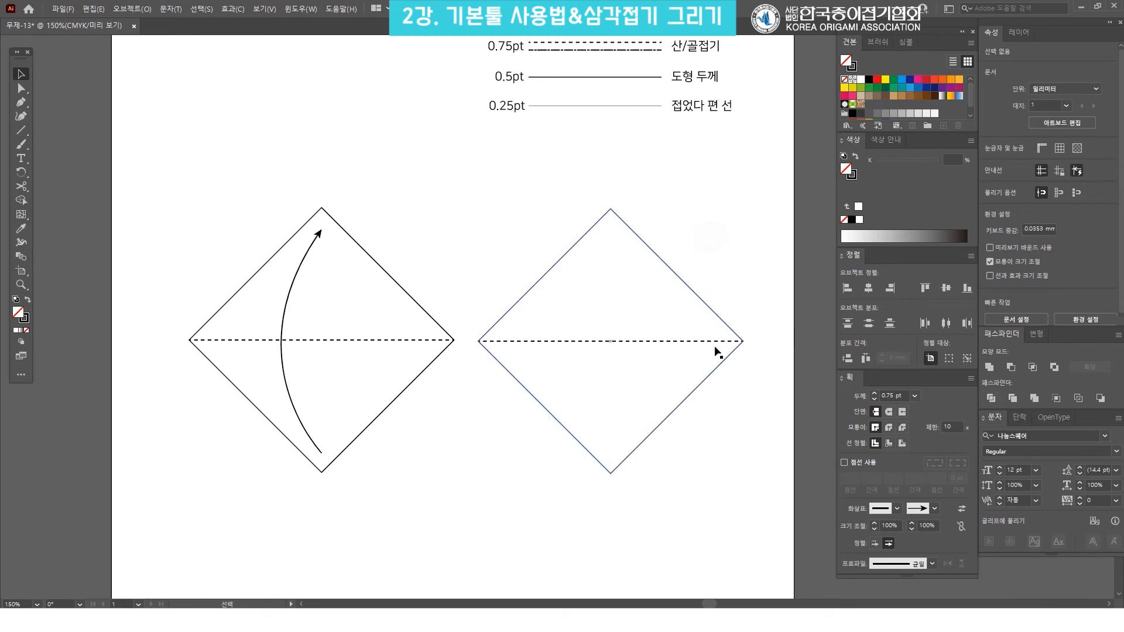
drag(743, 453, 532, 209)
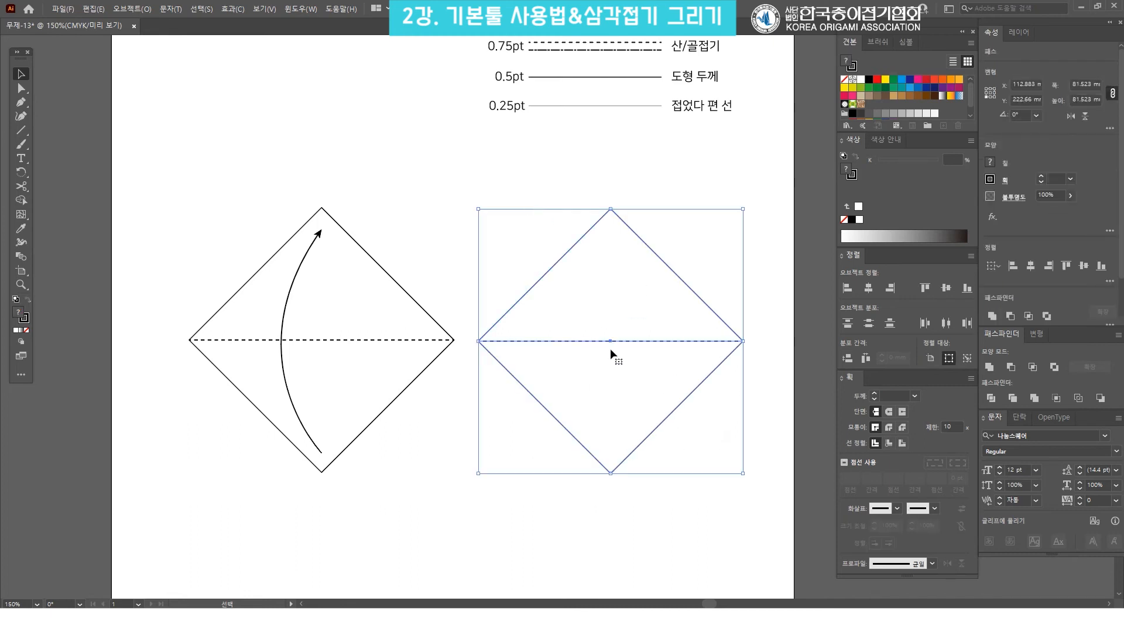
click(991, 399)
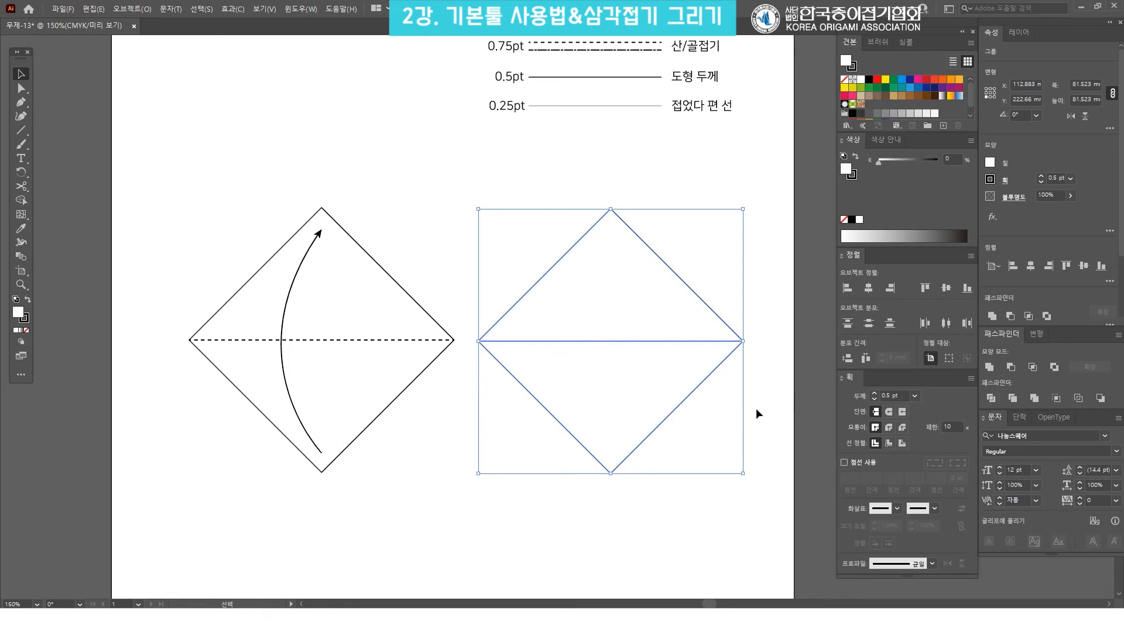
click(739, 350)
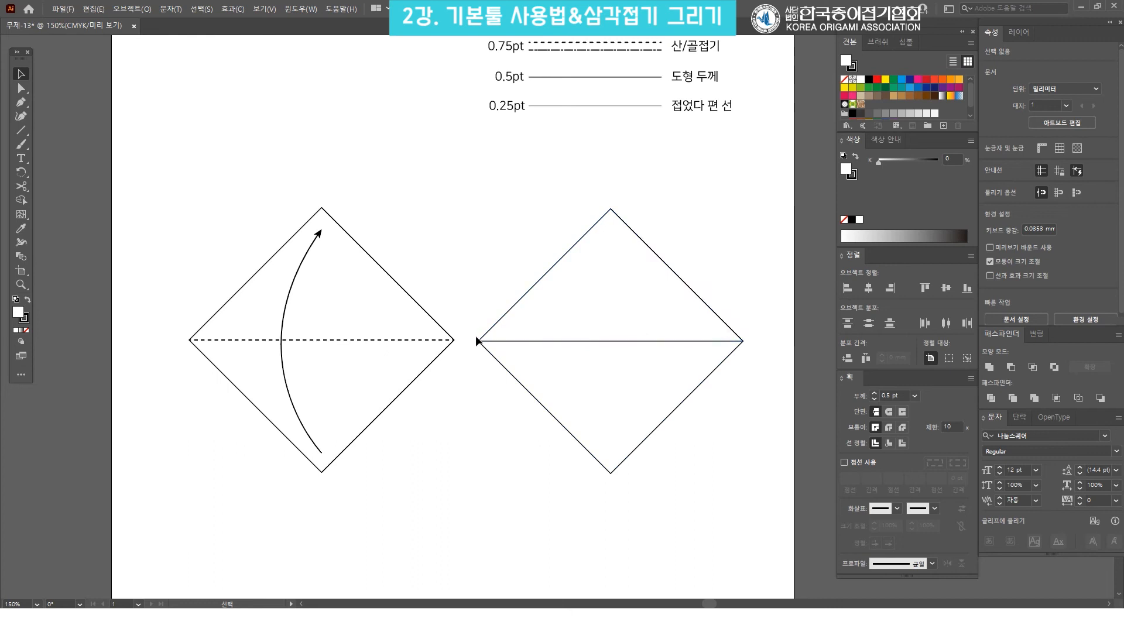
Move the divided diamond slightly up and right as one group, and return it to its original place.
click(635, 366)
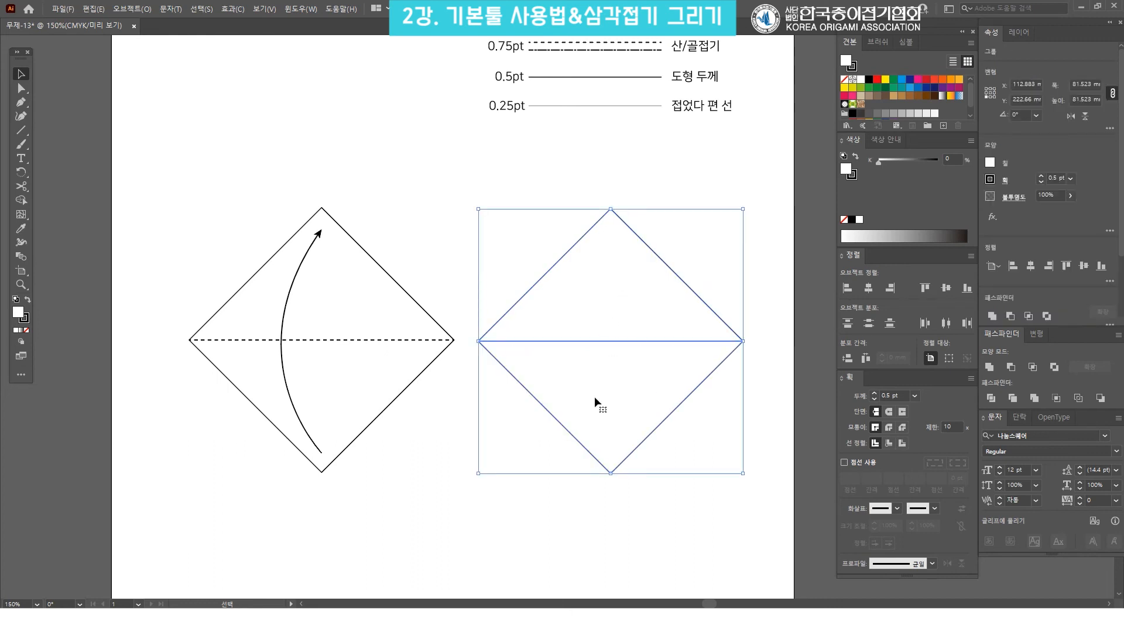
click(745, 228)
drag(665, 292, 687, 282)
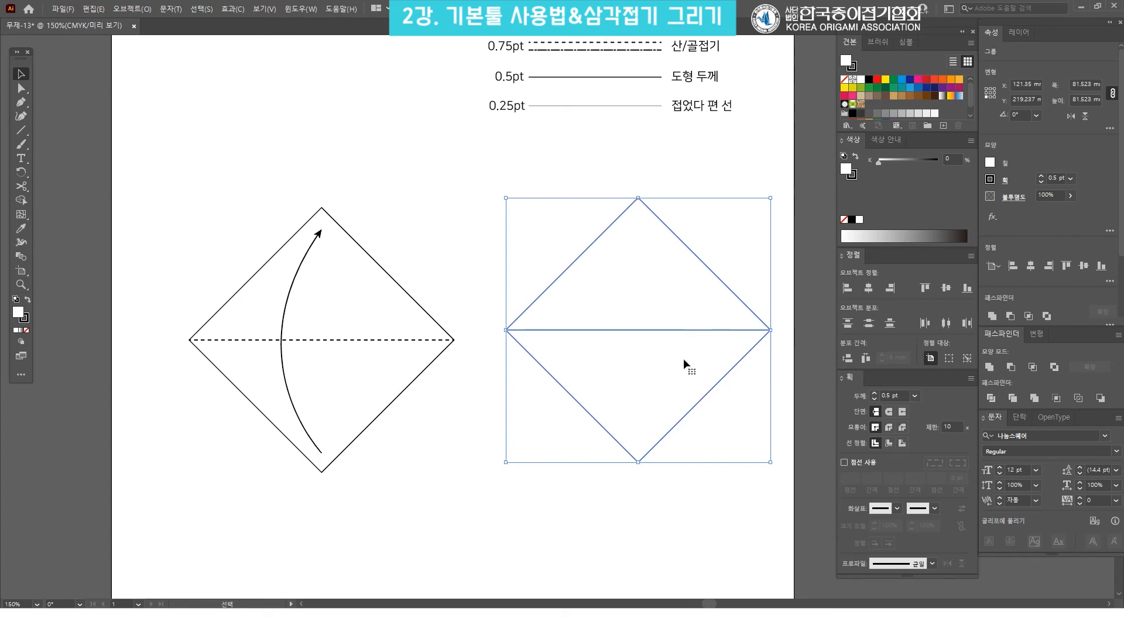
click(735, 216)
drag(648, 320, 620, 331)
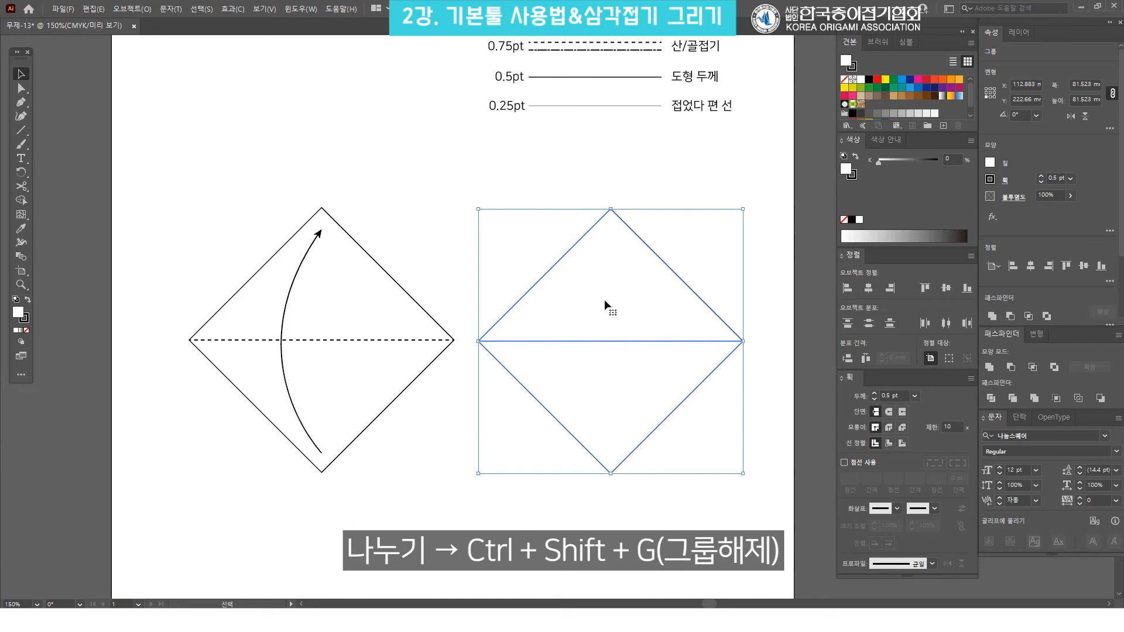
Ungroup the divided diamond and pull its halves apart, moving the upper triangle up-left and the lower one slightly right.
key(ctrl+shift+g)
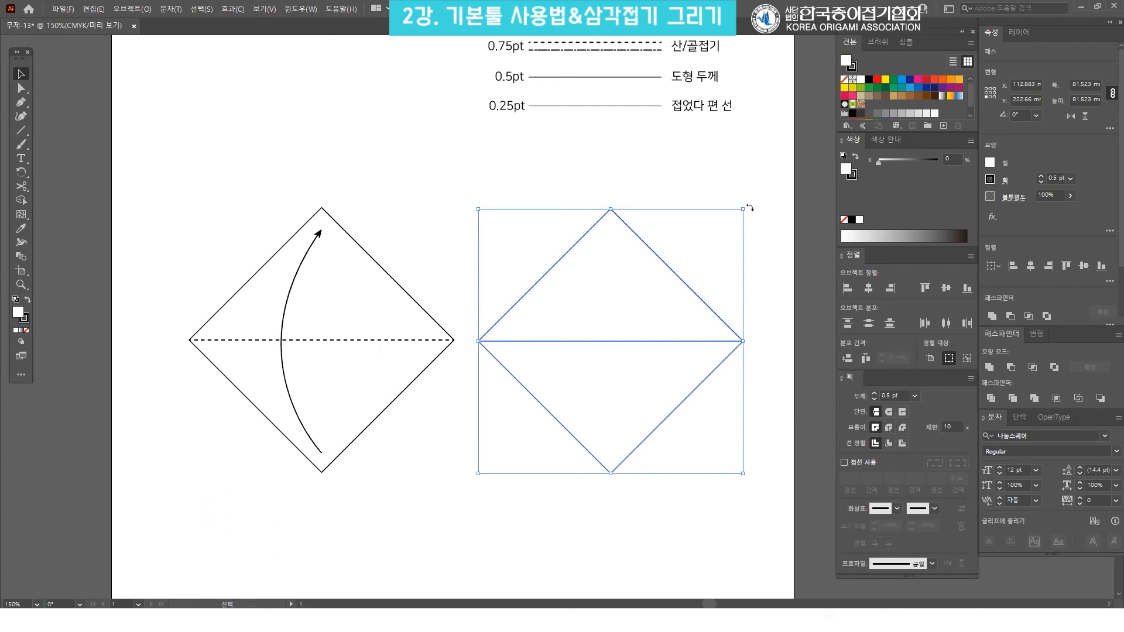
click(763, 221)
drag(622, 261, 606, 218)
click(607, 361)
click(617, 261)
click(625, 369)
click(622, 265)
click(618, 363)
click(622, 269)
click(621, 383)
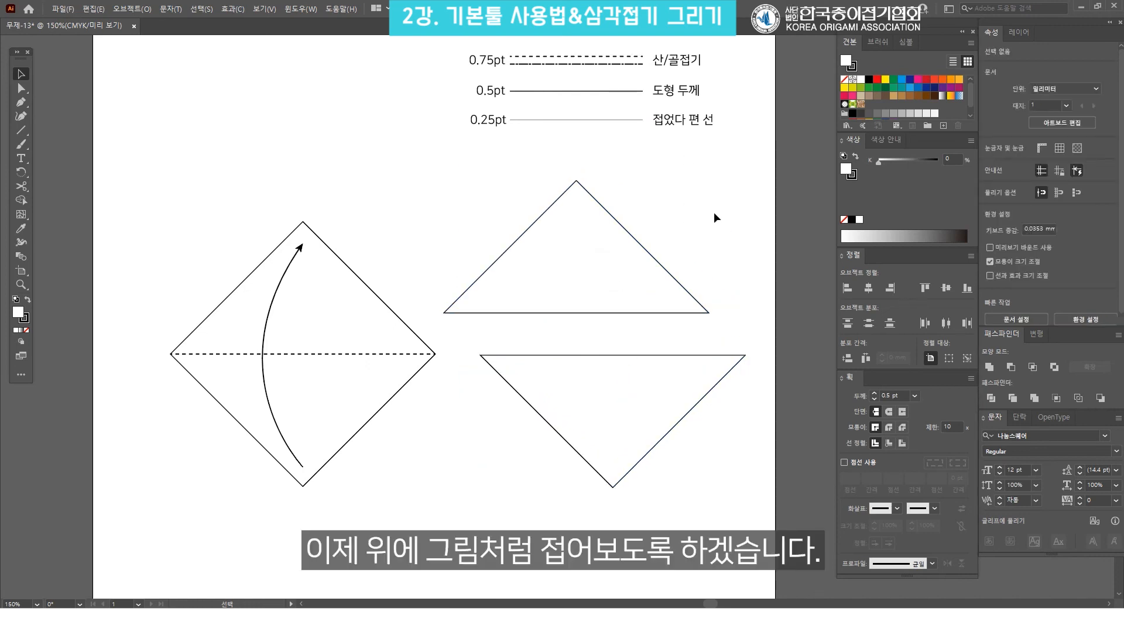
Fill the separated lower triangle with the light gray K=20 swatch, matching the reference triangle fold.
drag(711, 220, 571, 433)
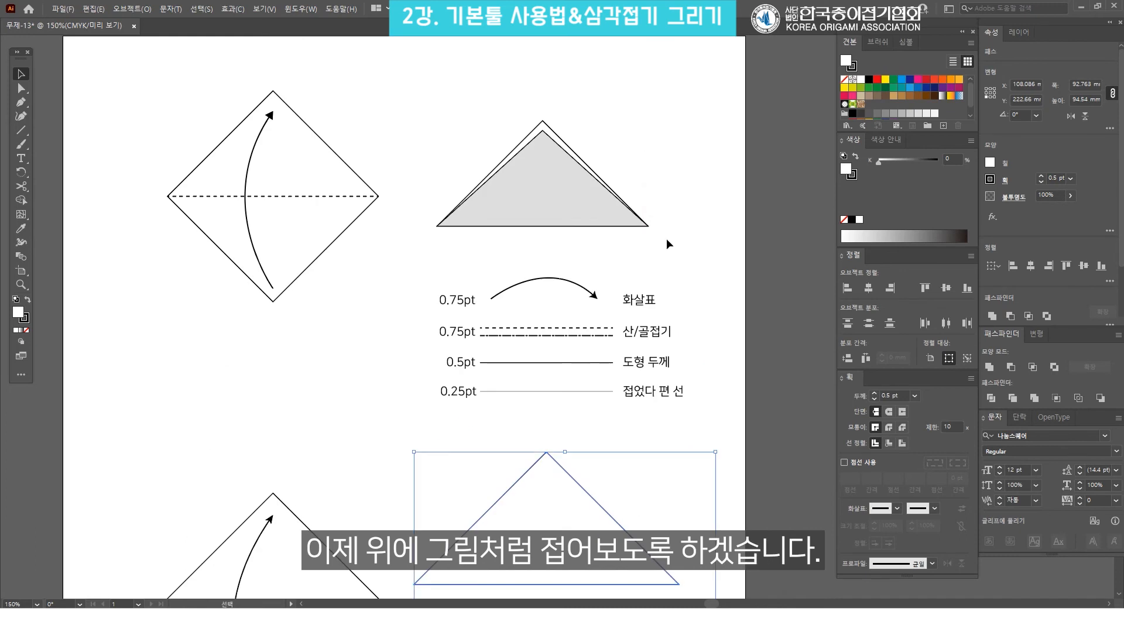
drag(666, 238, 447, 141)
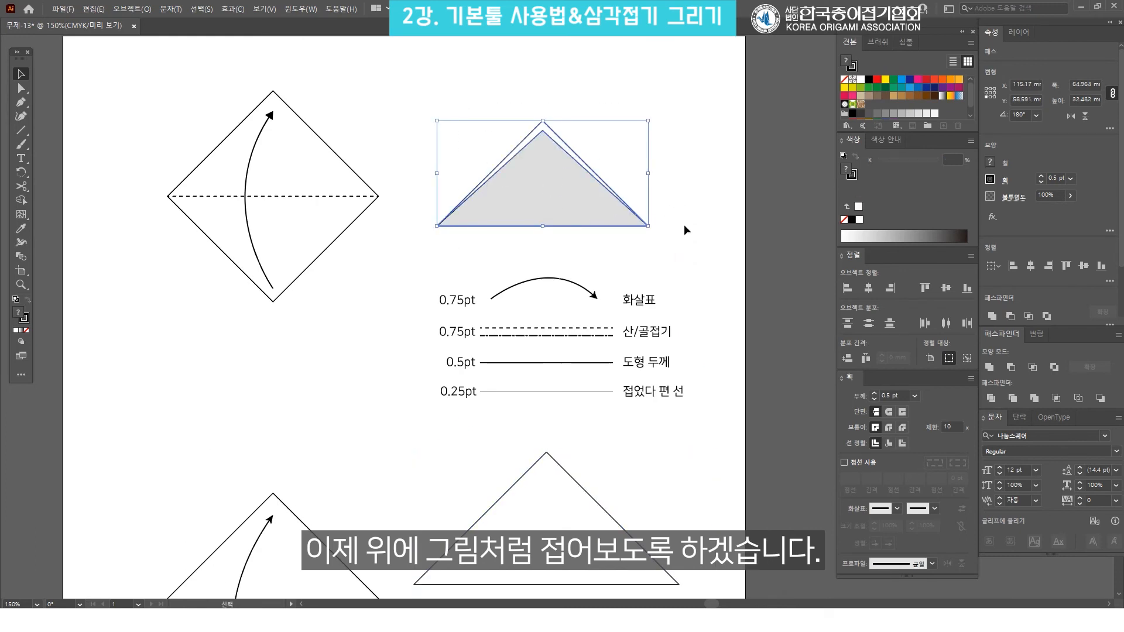
drag(652, 431, 644, 264)
drag(667, 355, 675, 307)
click(704, 263)
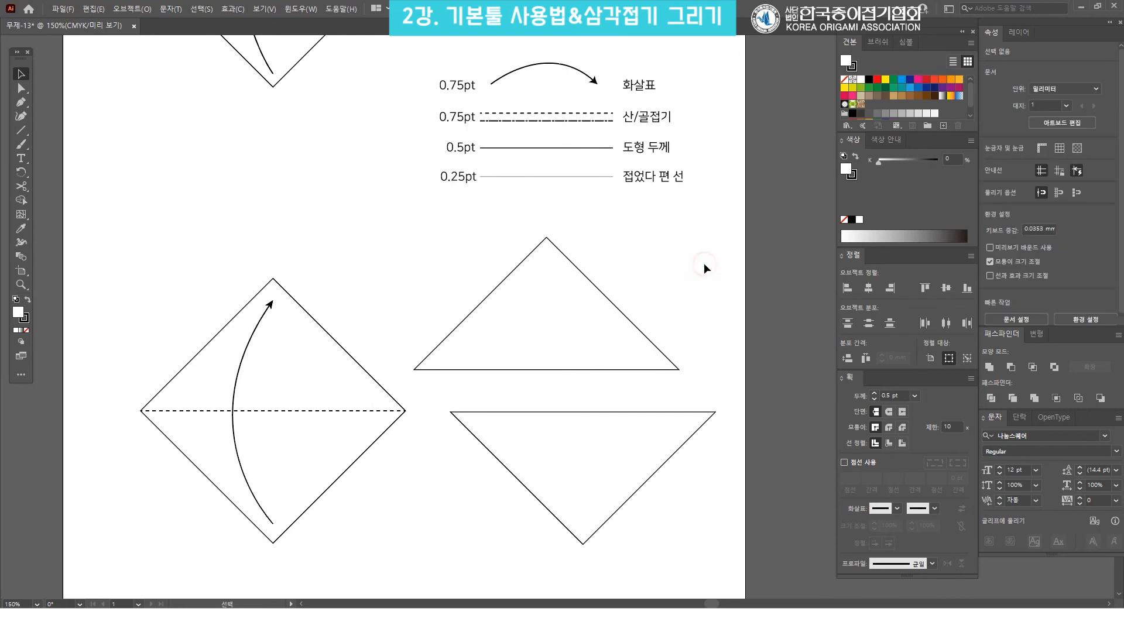
click(638, 454)
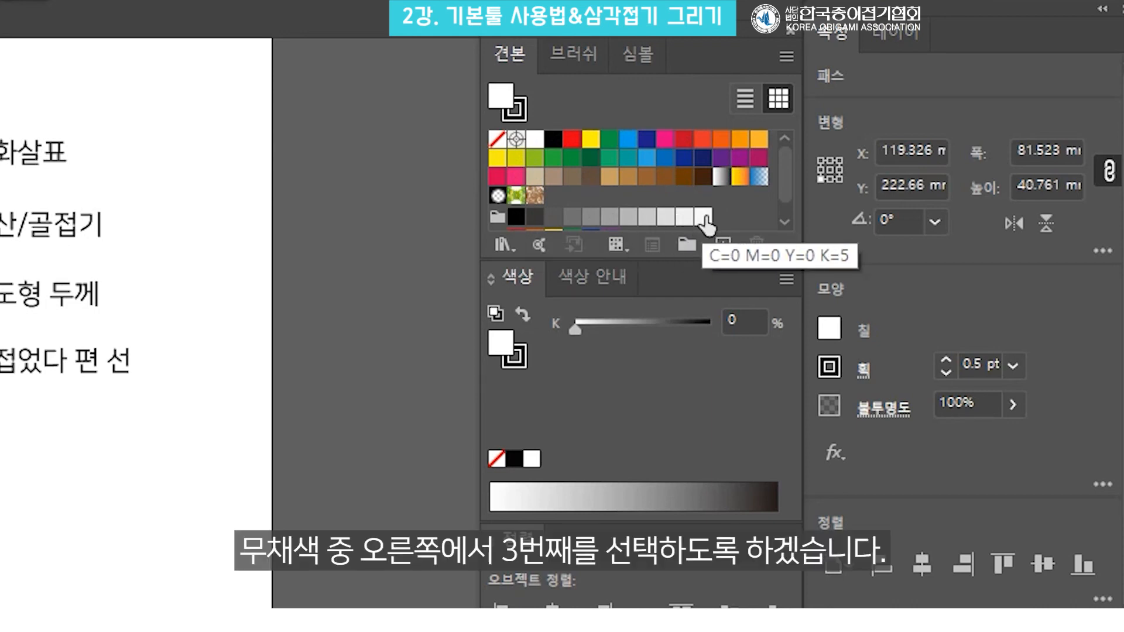
click(667, 221)
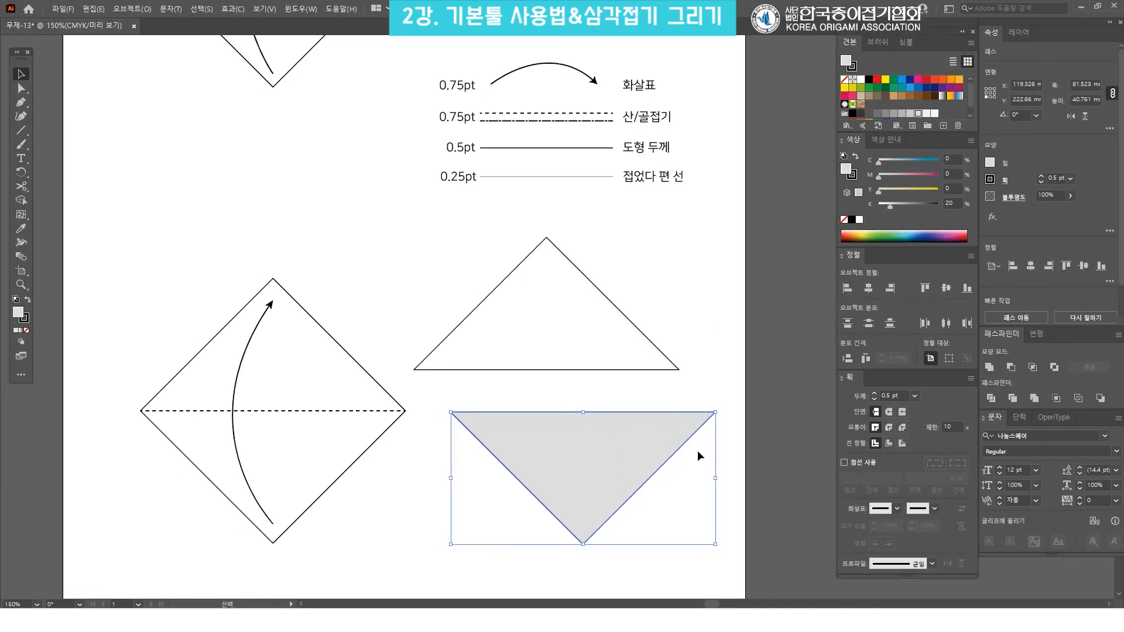
click(741, 449)
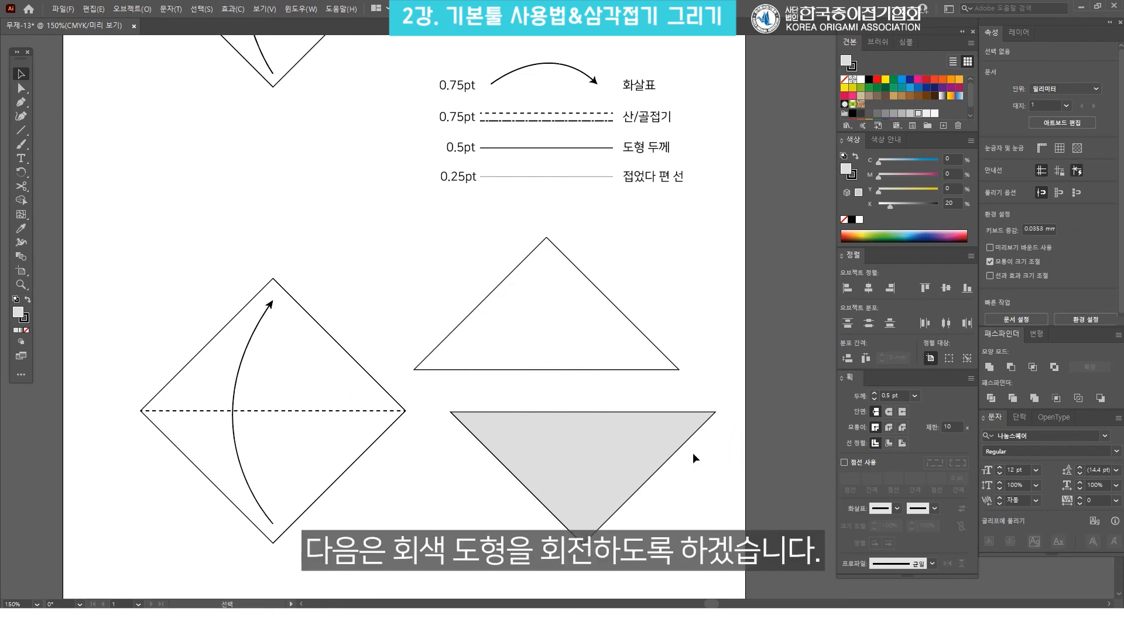
Rotate the gray triangle 180° so that it points upward.
click(638, 433)
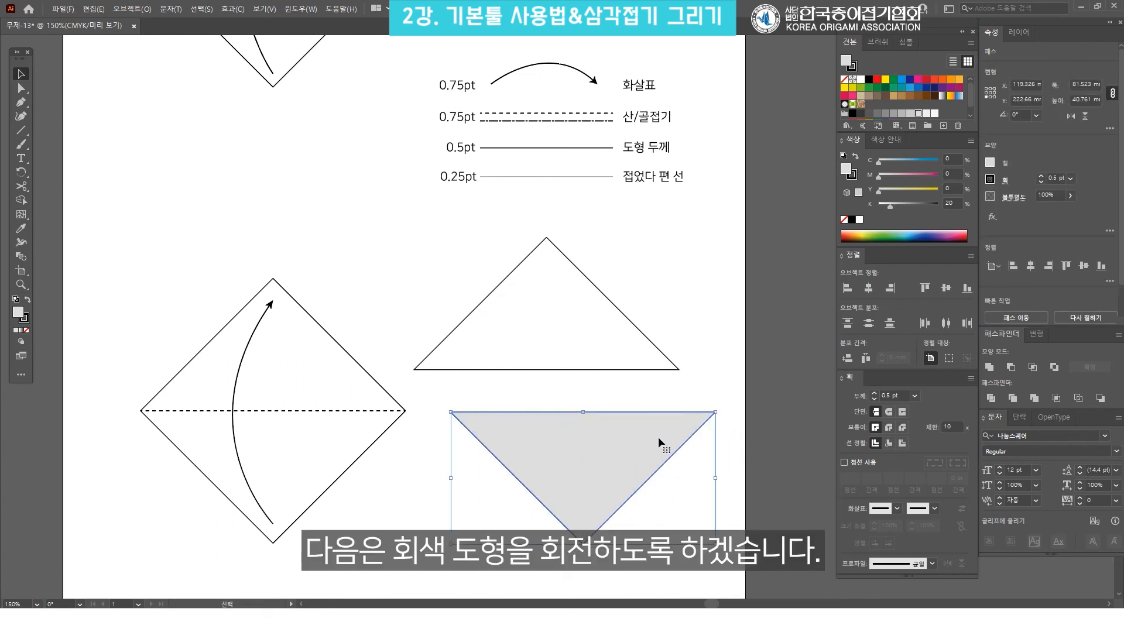
right_click(630, 455)
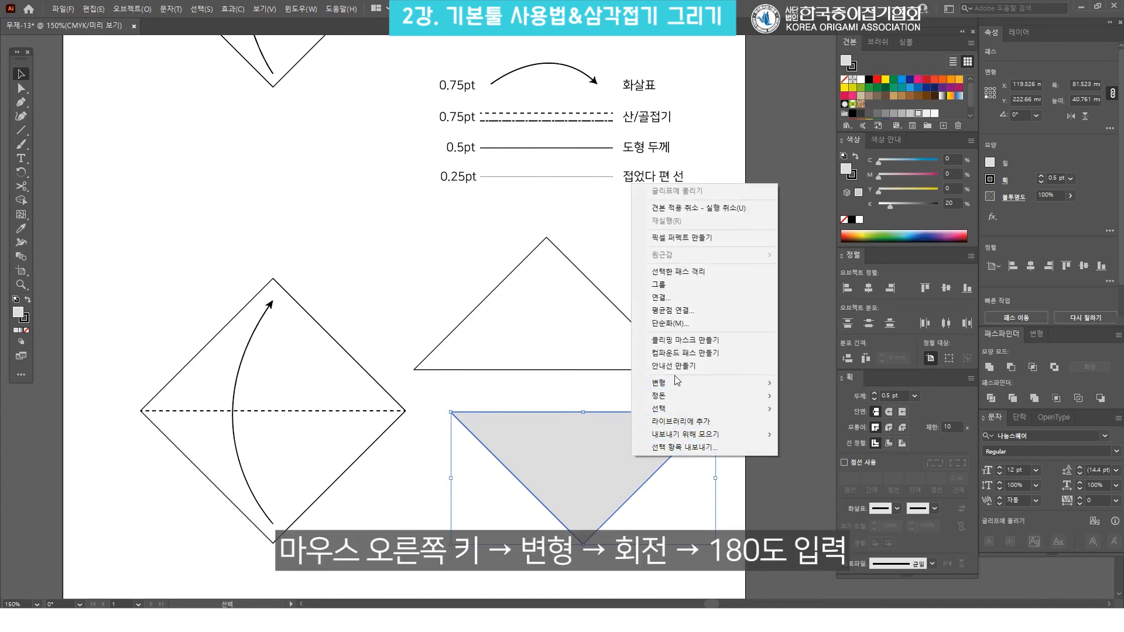
mouse_move(694, 384)
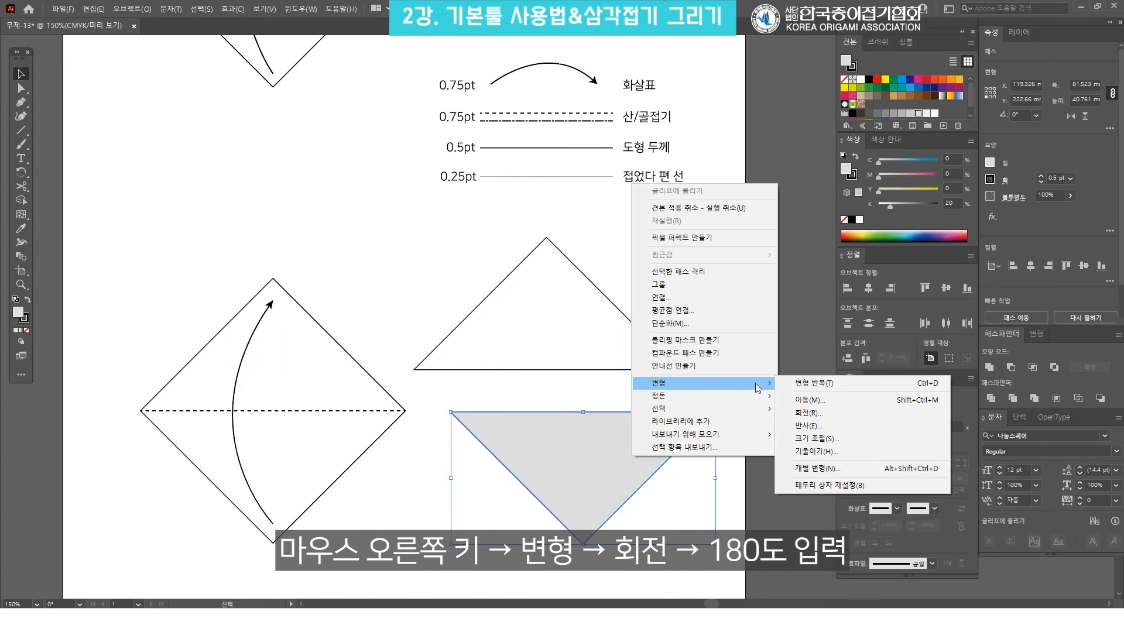
click(791, 414)
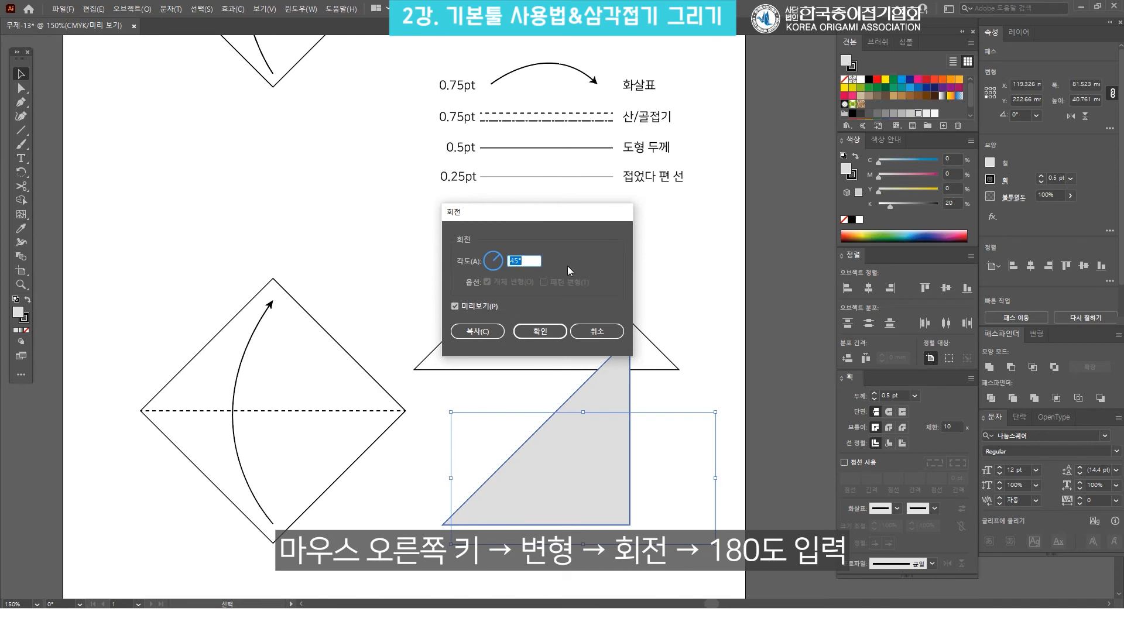
text(180)
key(Return)
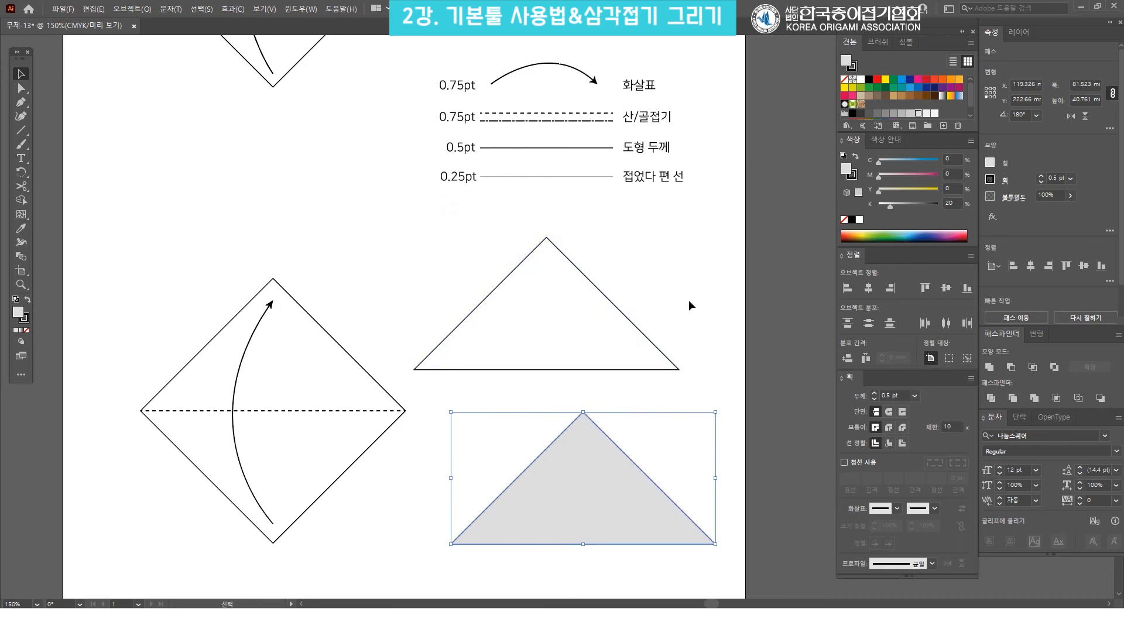
Align the white and gray triangles along their top and left edges so the gray one exactly covers the white one.
drag(701, 269, 573, 480)
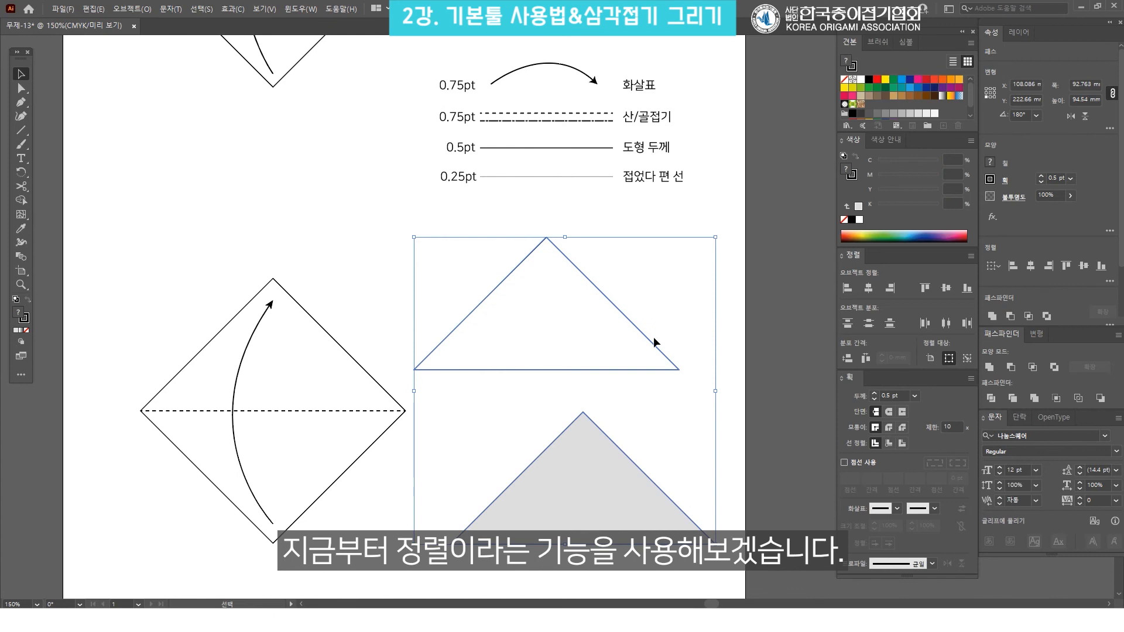
click(634, 392)
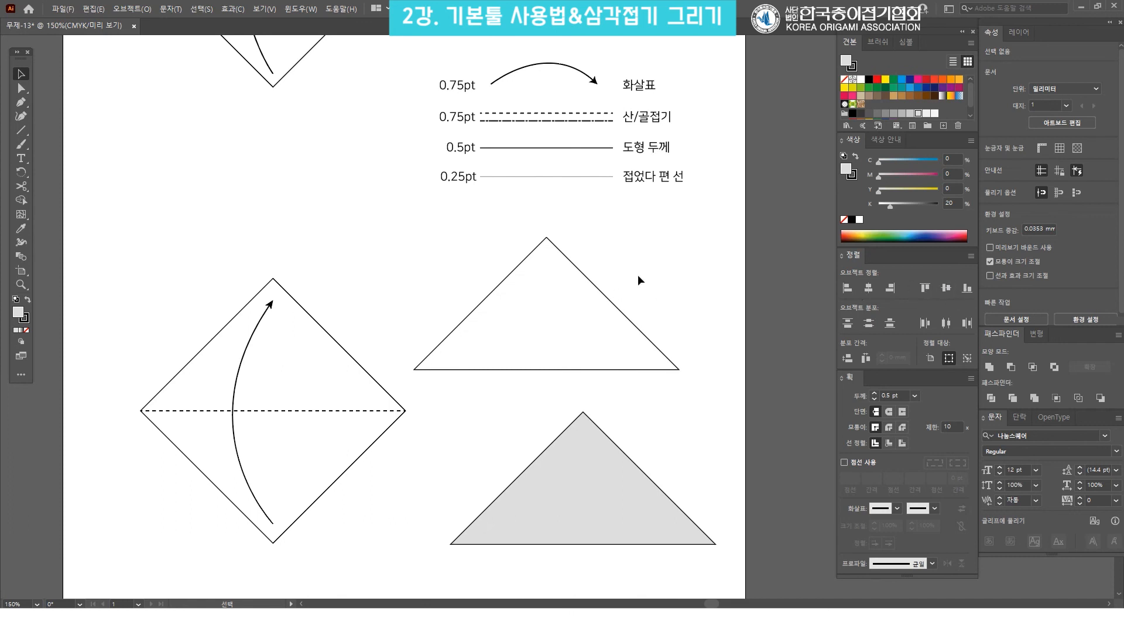
drag(655, 280, 531, 529)
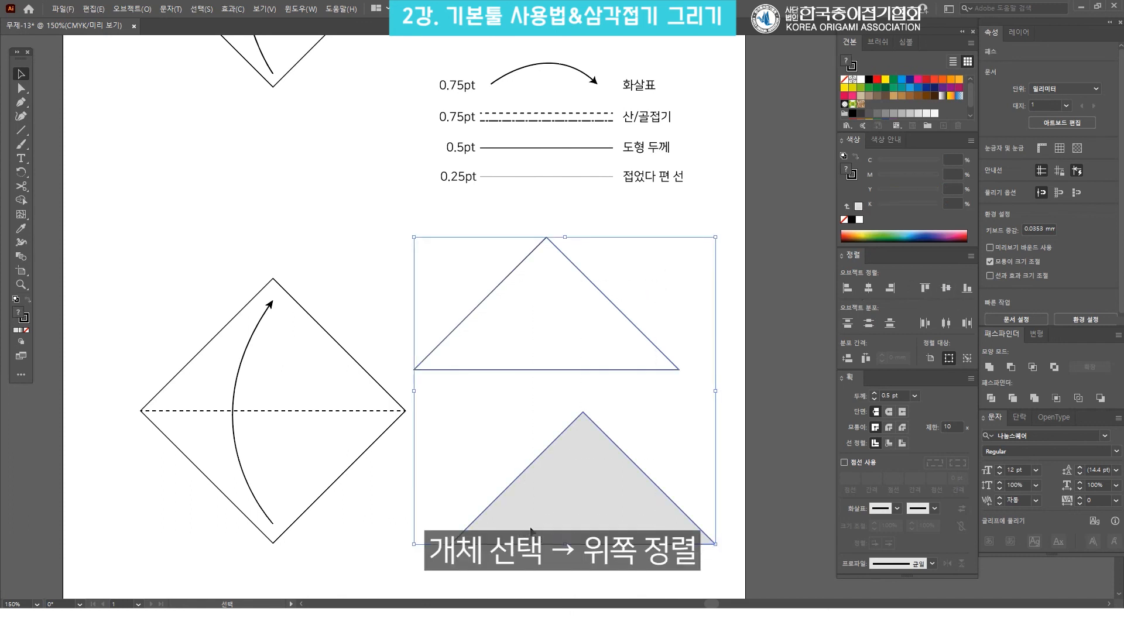
click(925, 288)
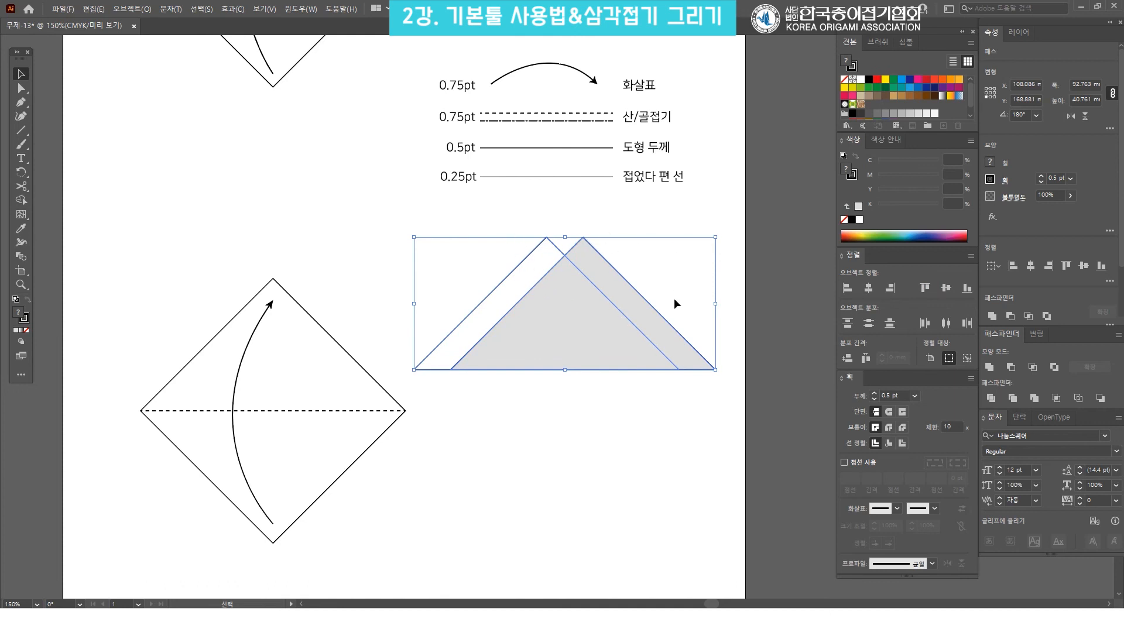
key(ctrl+z)
key(ctrl+shift+z)
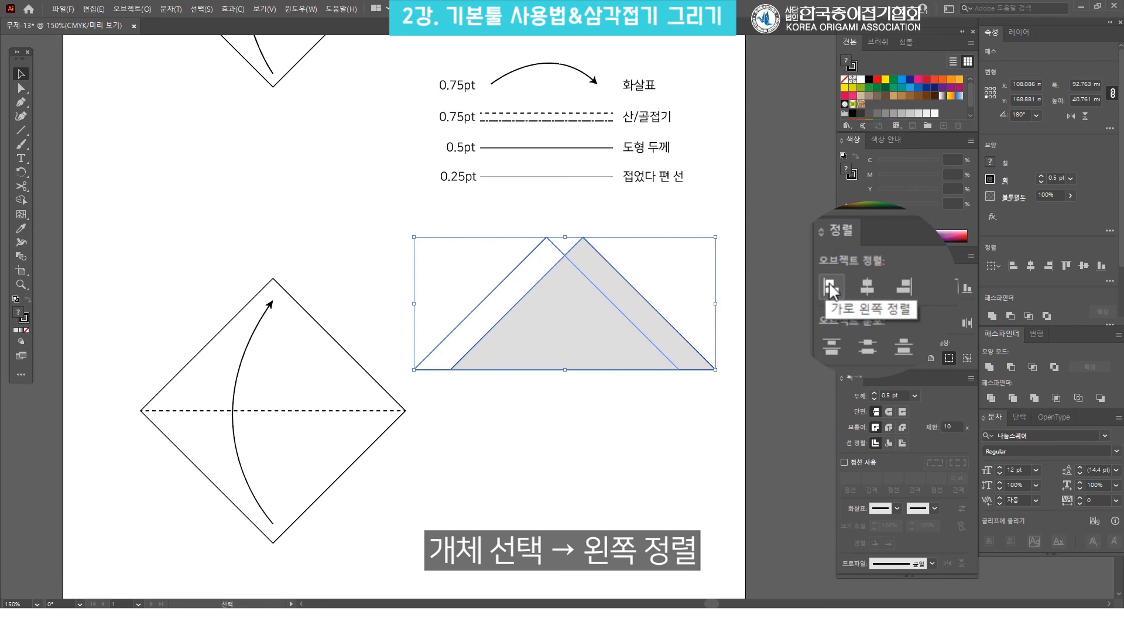
click(847, 287)
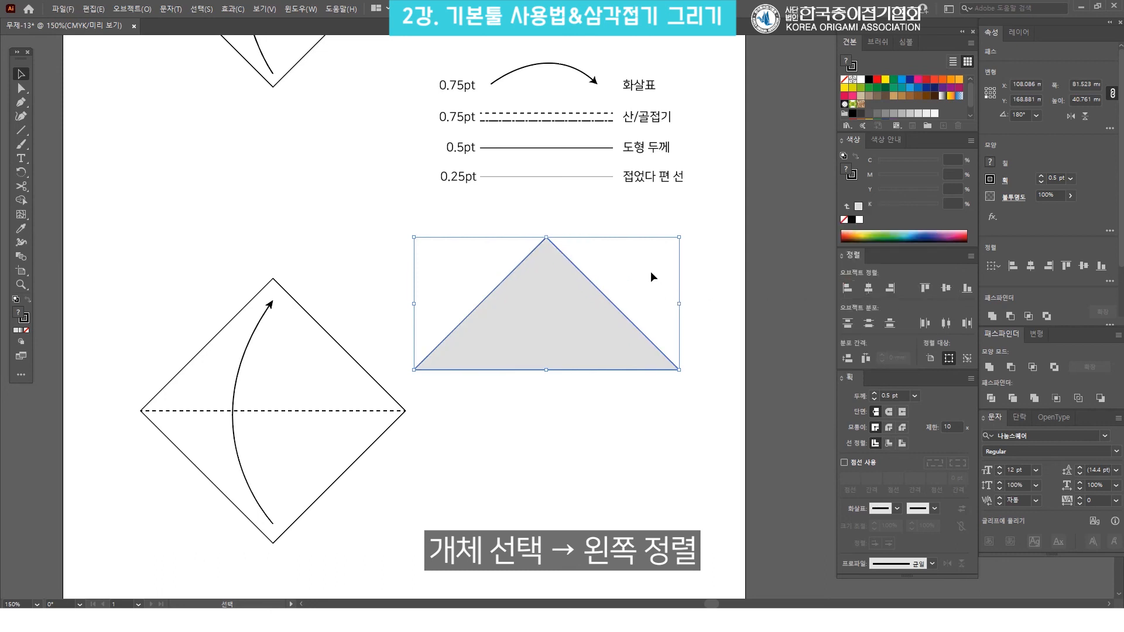
drag(715, 385, 454, 213)
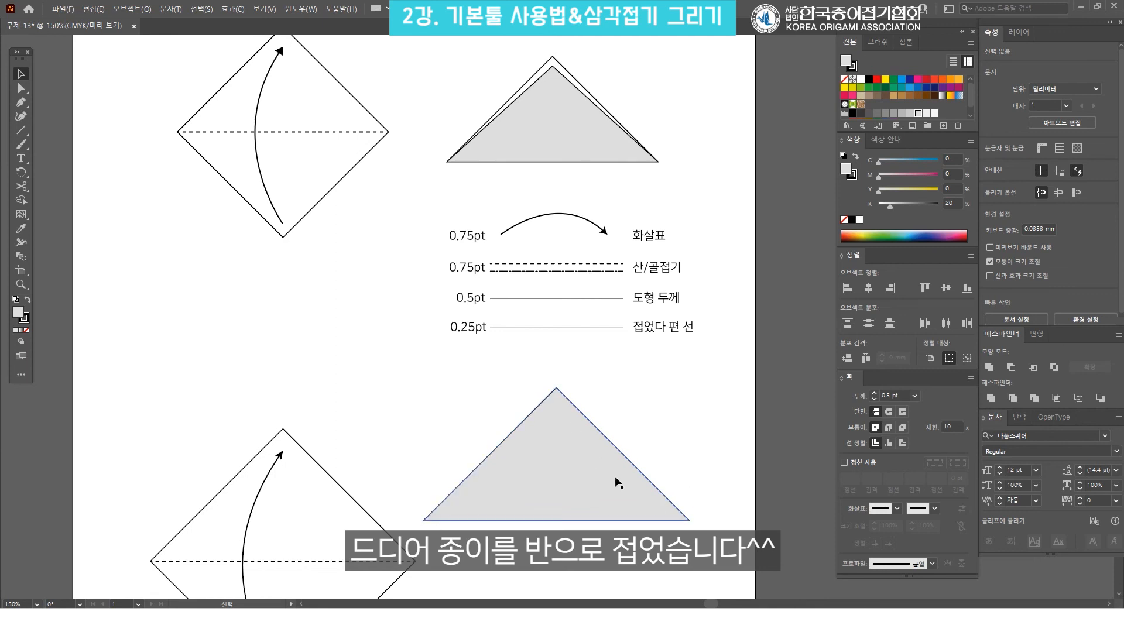
drag(635, 385, 526, 529)
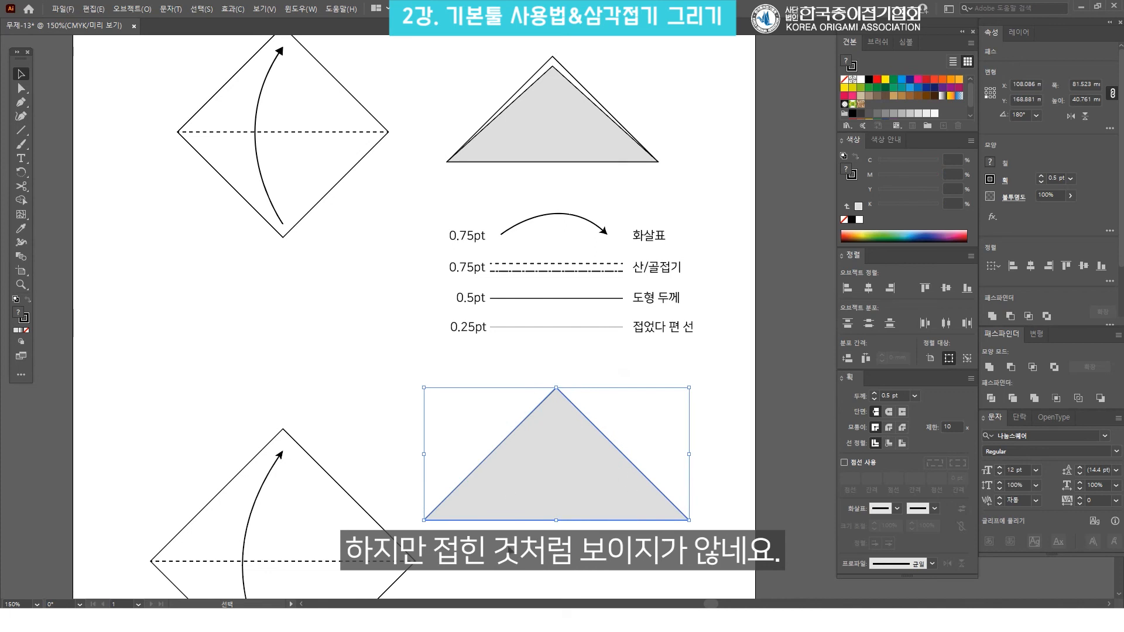
click(652, 406)
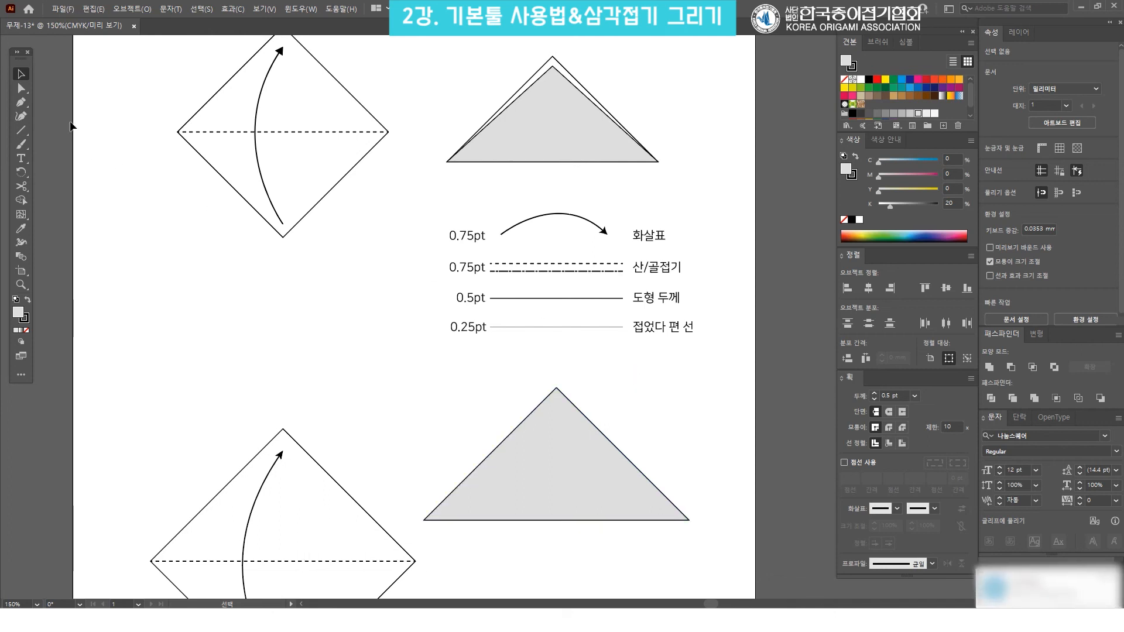
Nudge only the gray triangle's apex anchor point straight down about 2.6 mm, exposing the white layer's edges as in the reference fold.
click(26, 89)
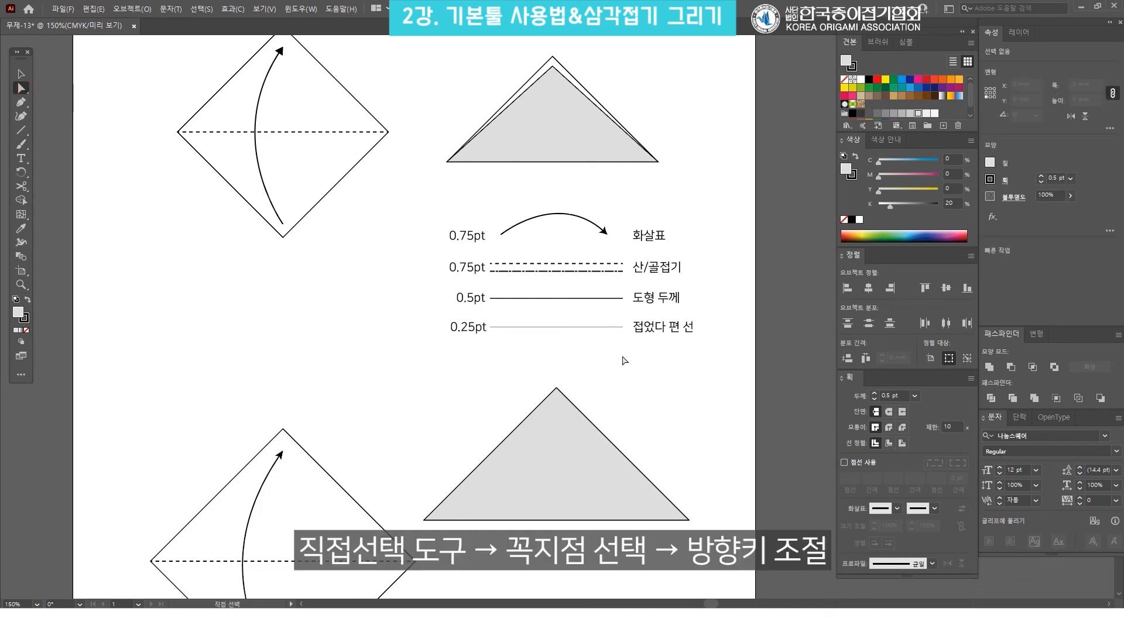
click(556, 388)
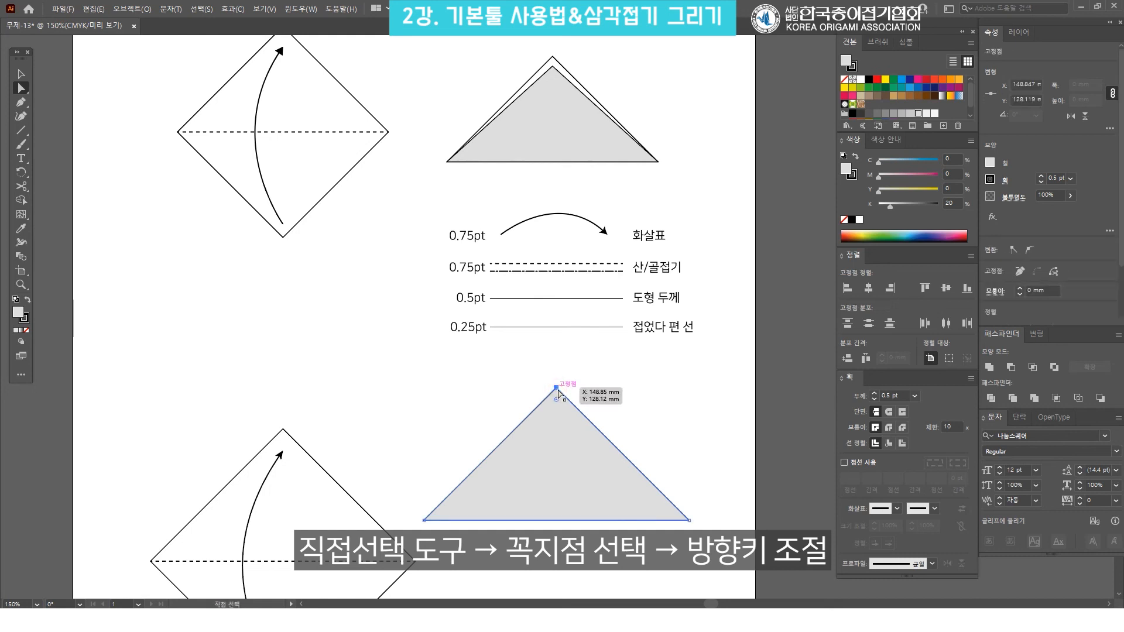
key(Down)
key(Down)
key(Down)
key(Down)
key(Down)
key(Down)
key(Down)
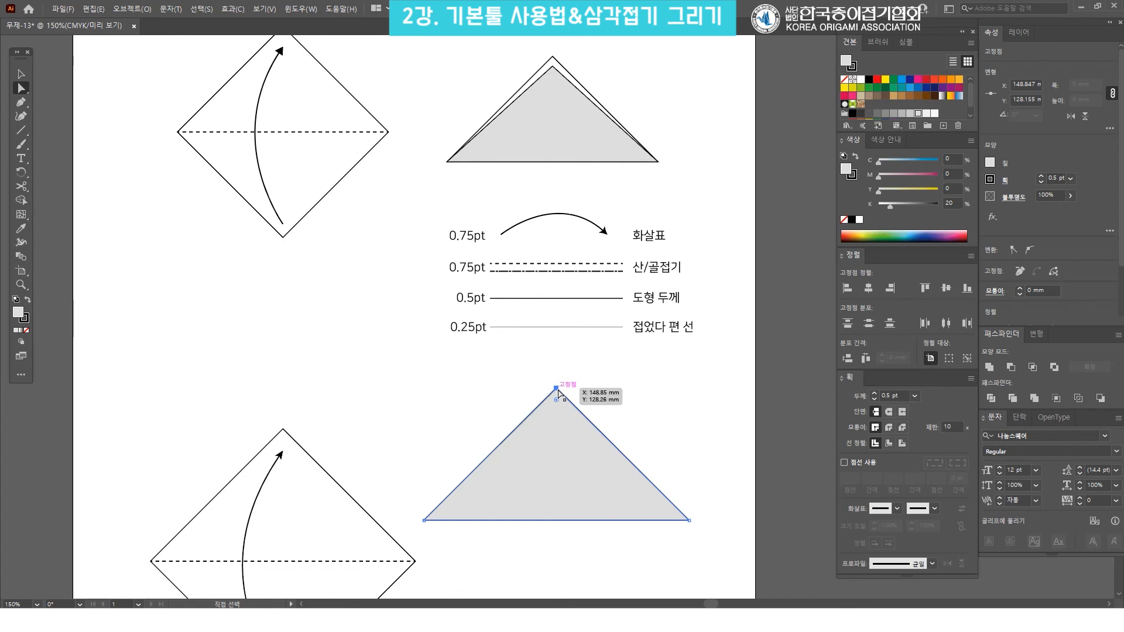
key(Down)
key(Down)
key(Down)
key(Down)
key(Down)
key(Down)
key(Down)
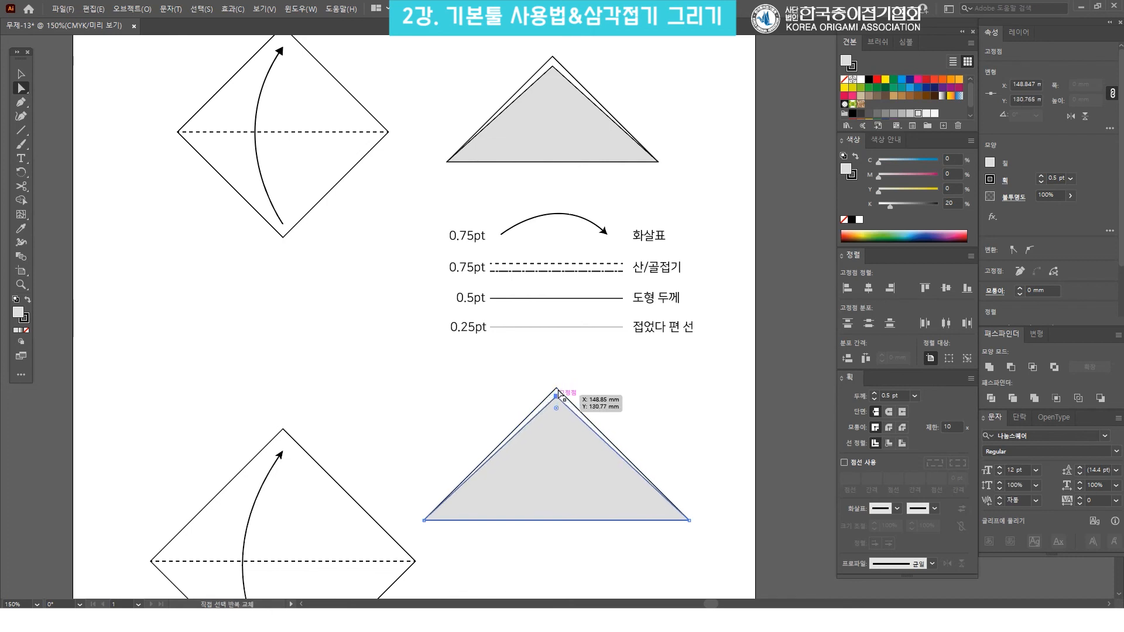
click(616, 380)
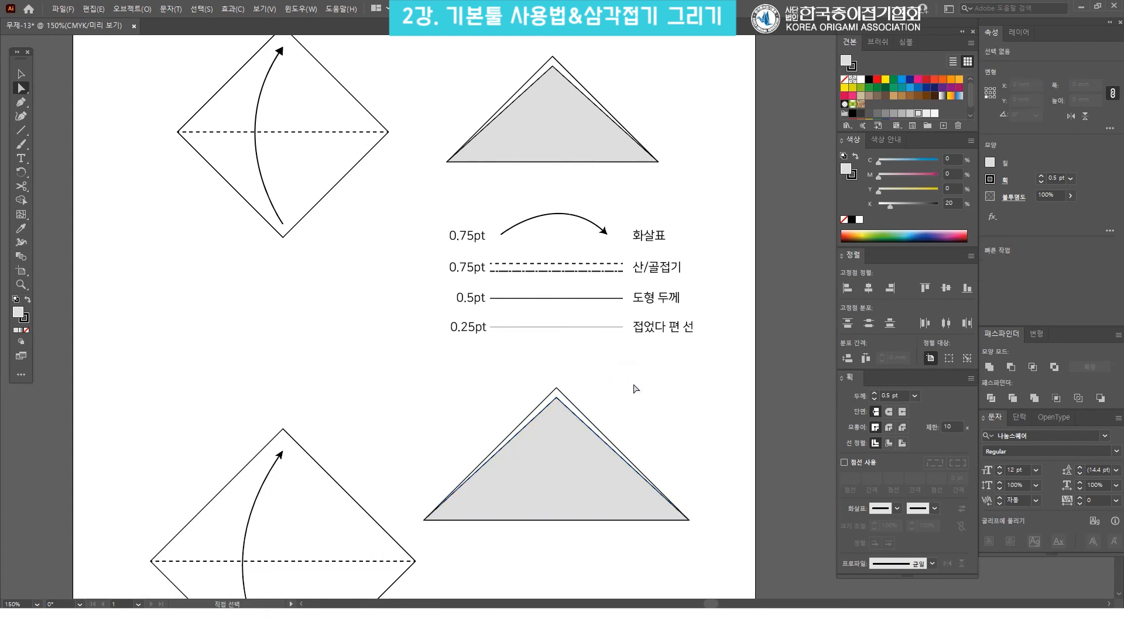